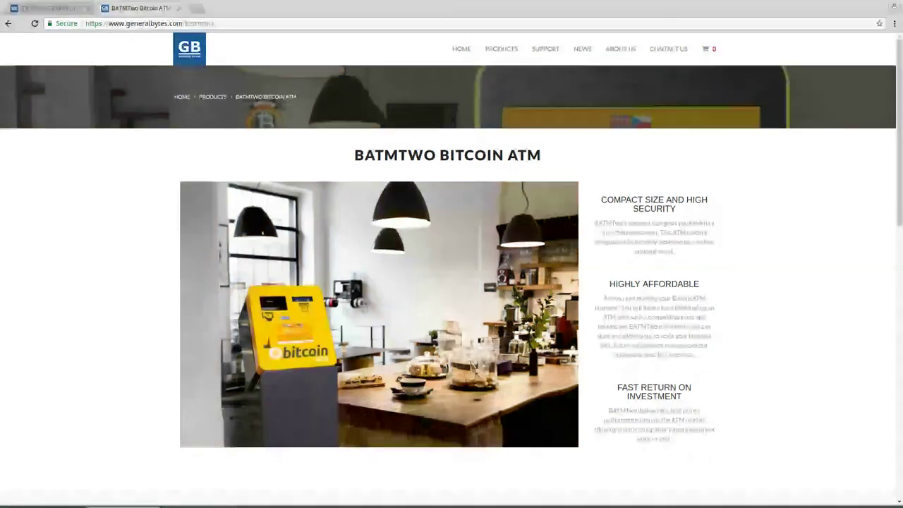
# Review the BATMTwo Bitcoin ATM product page, including its pricing, information and features sections.
pyautogui.scroll(-6, 452, 282)
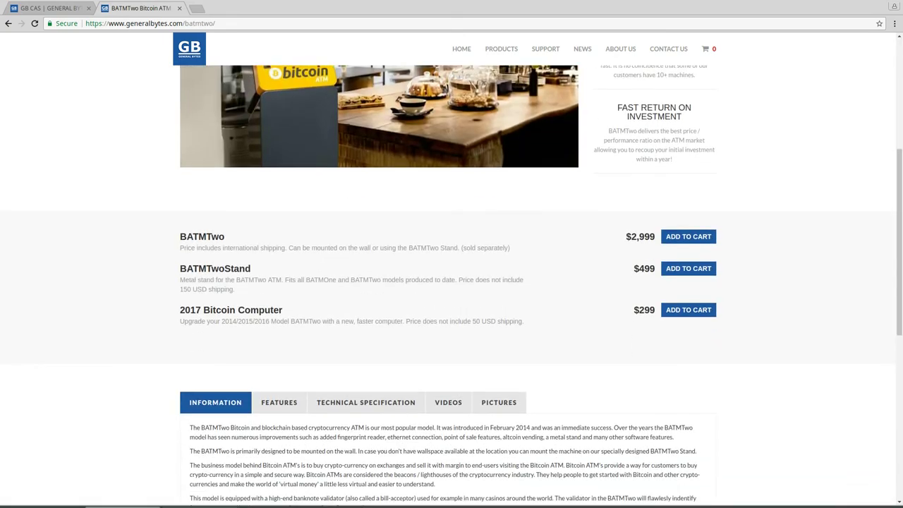
pyautogui.scroll(-3, 452, 282)
pyautogui.scroll(3, 452, 282)
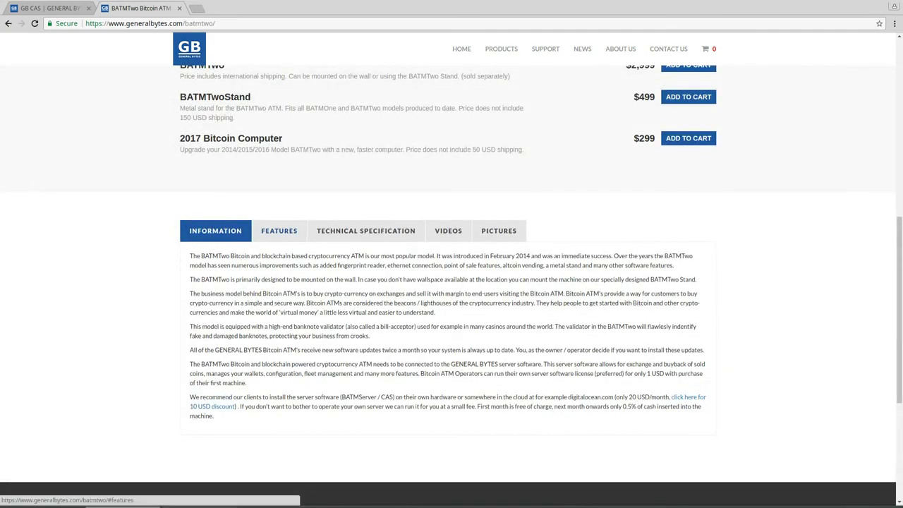
pyautogui.click(278, 231)
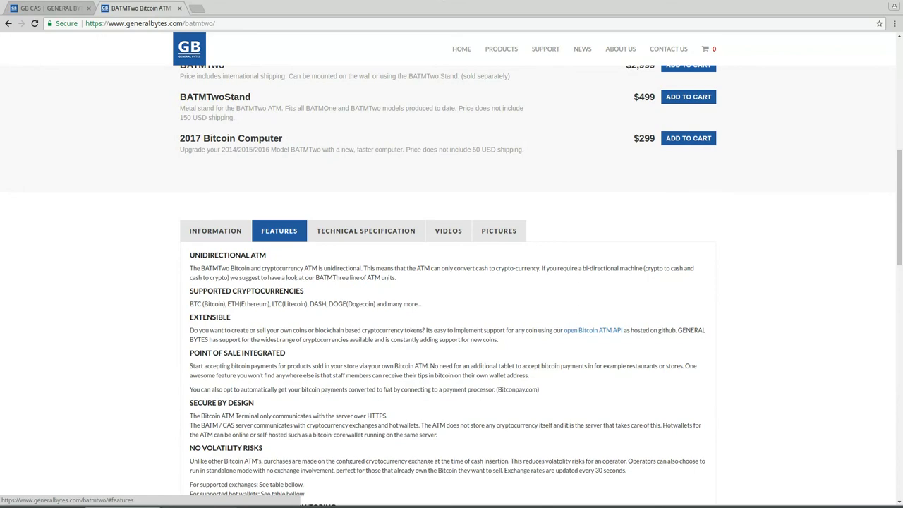
pyautogui.scroll(-6, 451, 283)
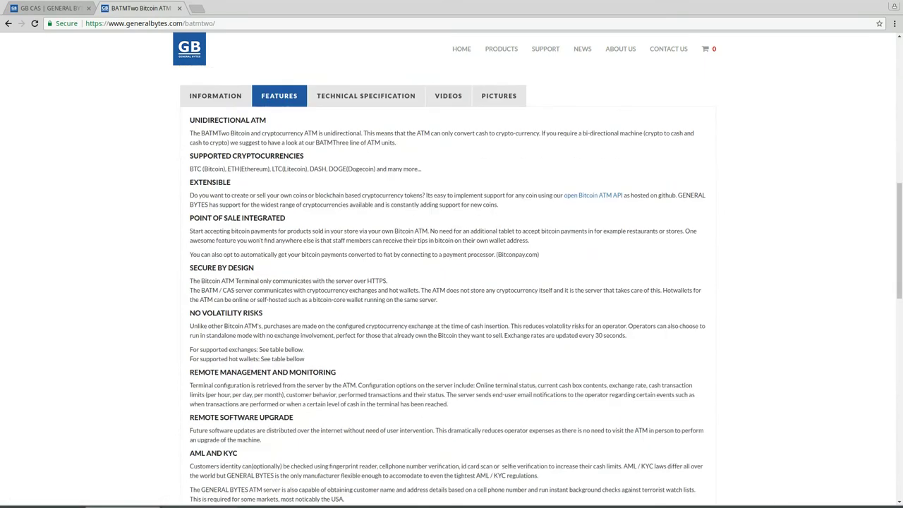
pyautogui.scroll(-3, 211, 345)
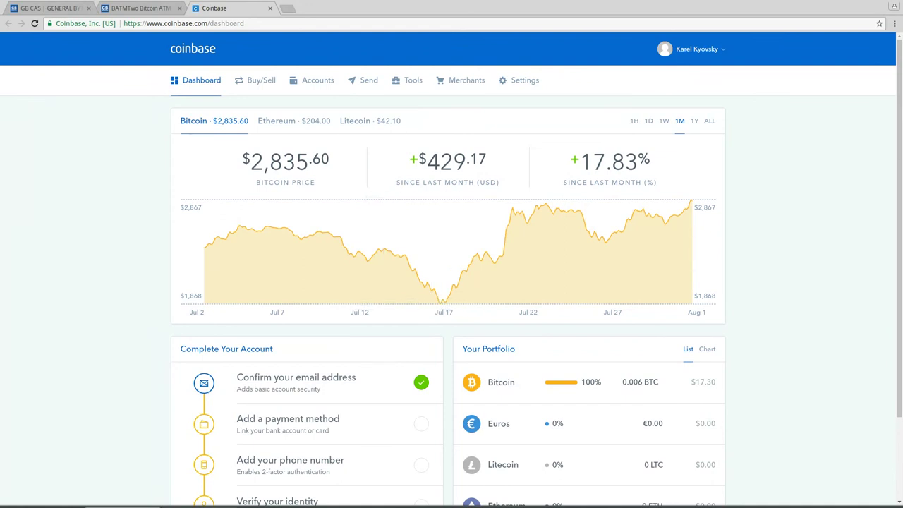
# View the Ethereum wallet address of the ETH Wallet among the Coinbase accounts.
pyautogui.click(318, 80)
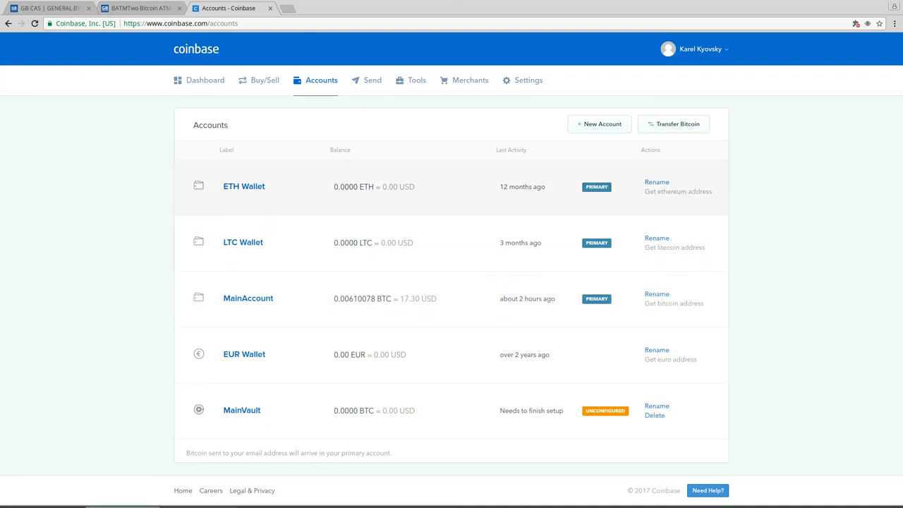
pyautogui.click(243, 187)
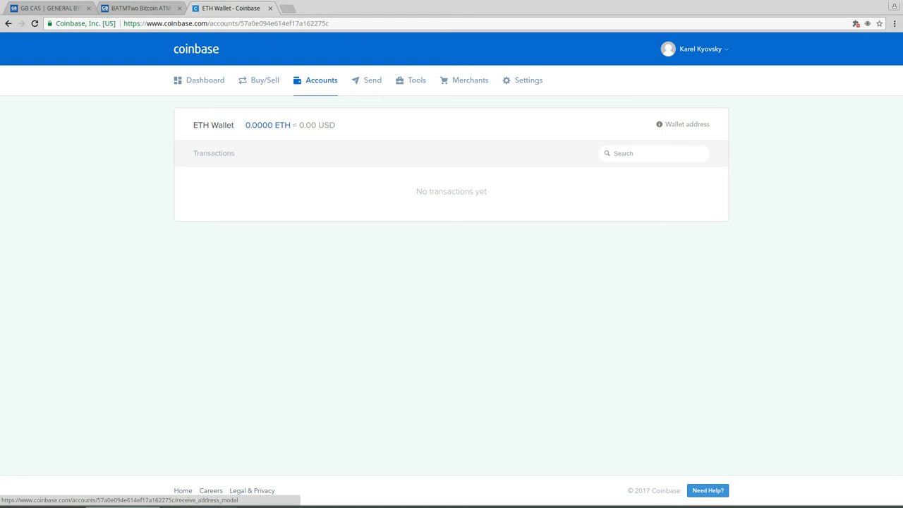
pyautogui.click(683, 125)
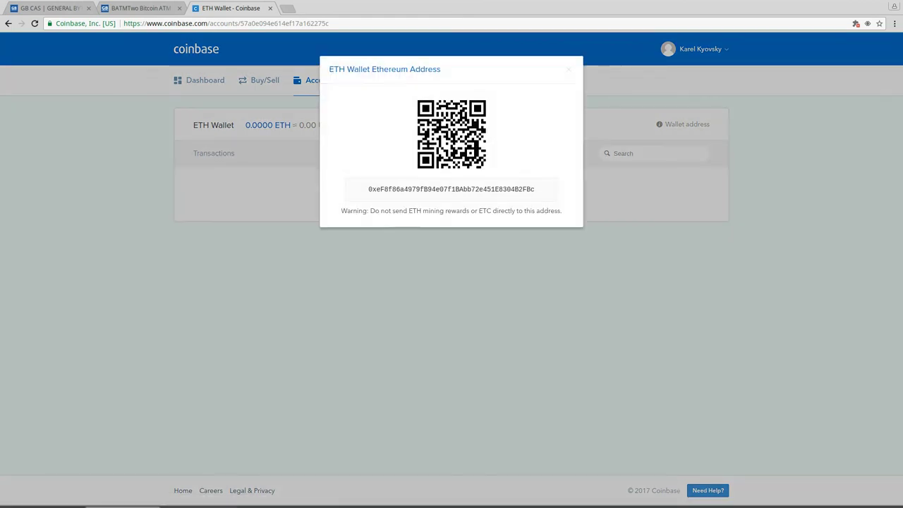
pyautogui.doubleClick(451, 189)
pyautogui.press('Escape')
# View the Litecoin wallet address of the LTC Wallet from the accounts list.
pyautogui.click(316, 80)
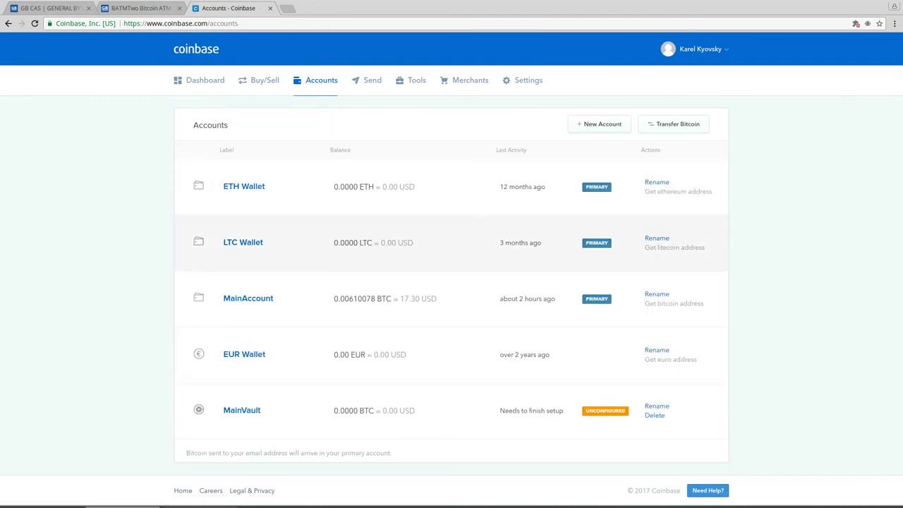
pyautogui.click(242, 242)
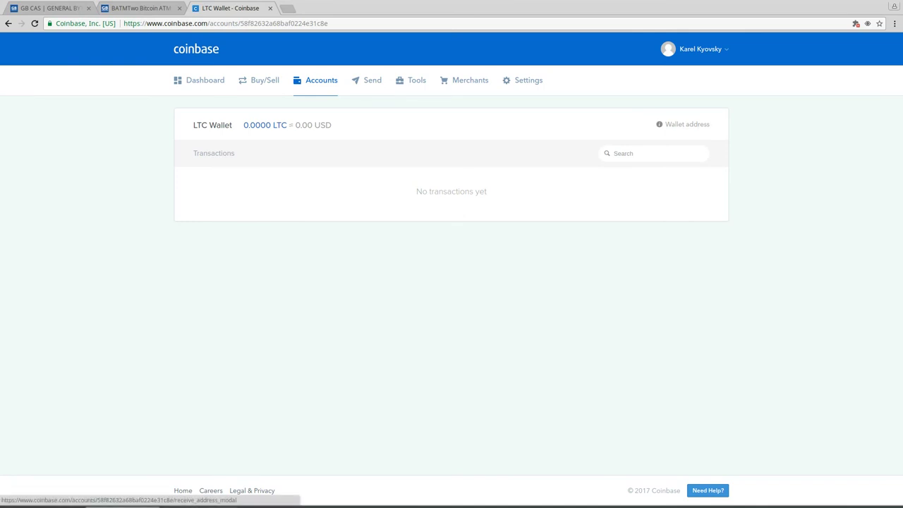
pyautogui.click(685, 124)
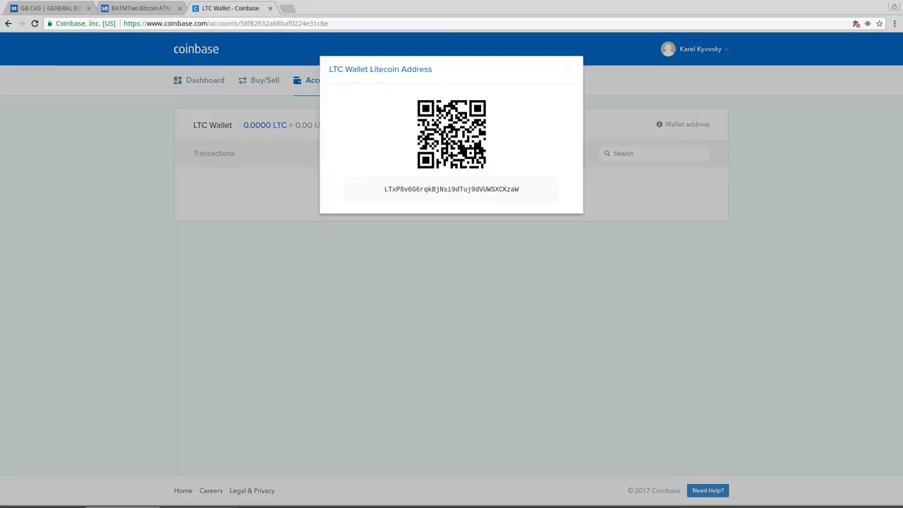
pyautogui.press('Escape')
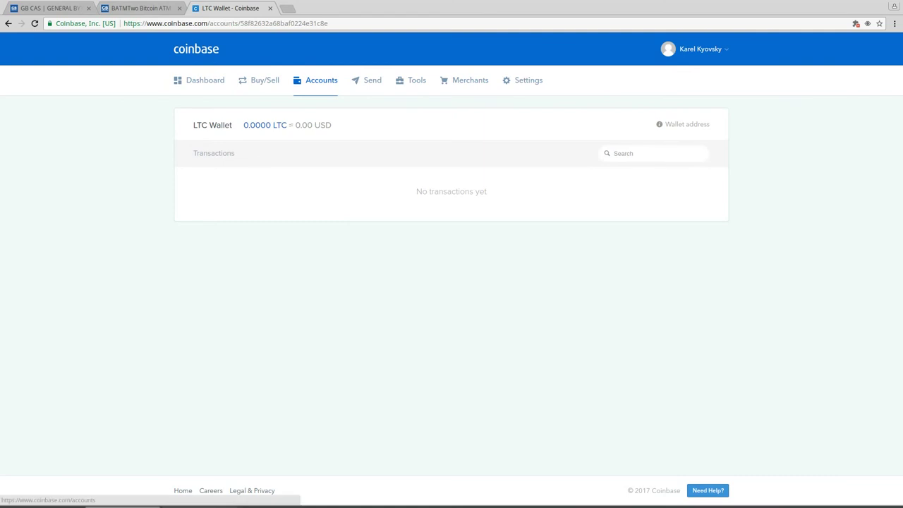
# View the MainAccount's bitcoin wallet address and return to the accounts list.
pyautogui.click(316, 80)
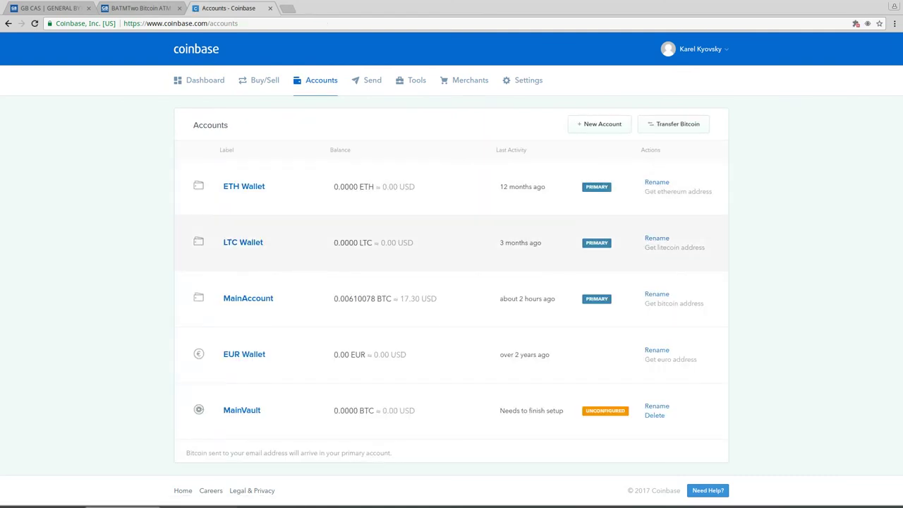
pyautogui.click(244, 298)
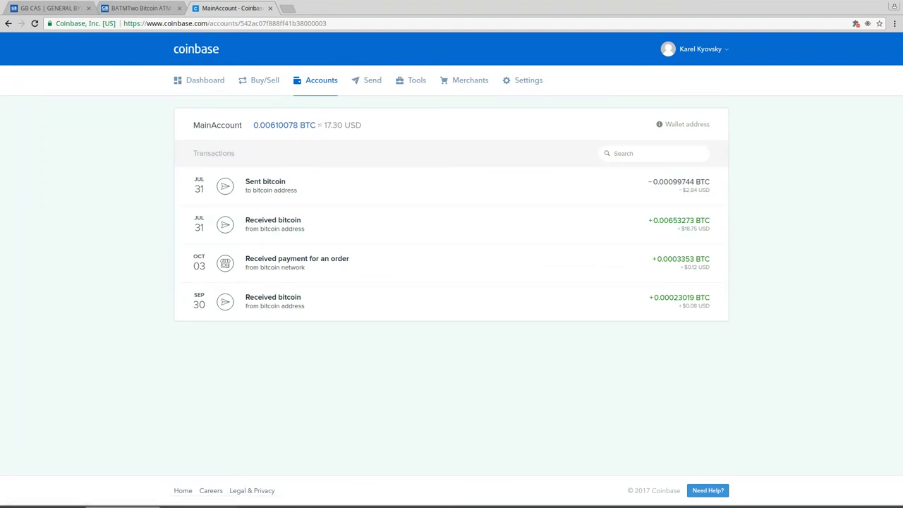
pyautogui.click(683, 124)
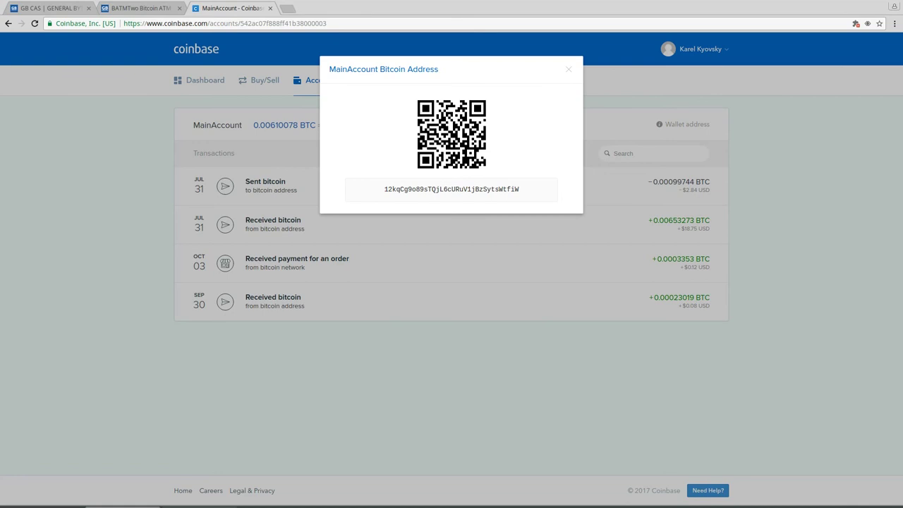
pyautogui.press('Escape')
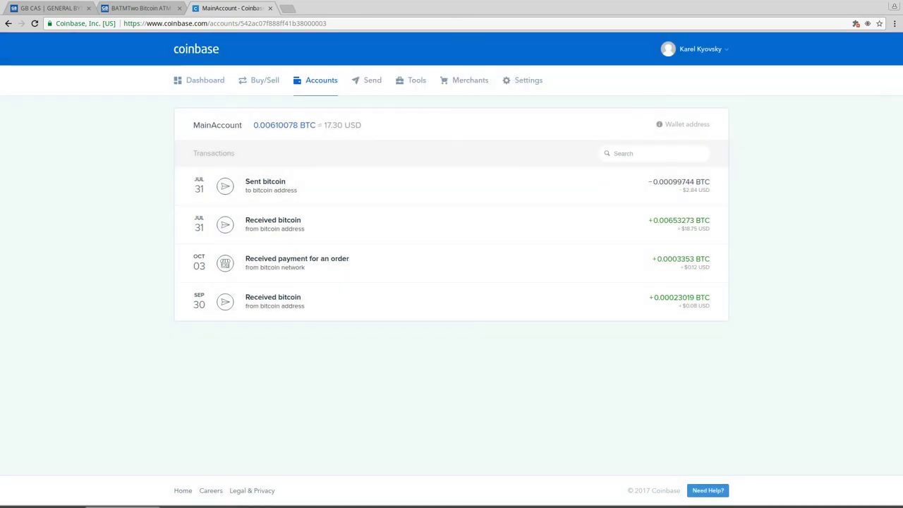
pyautogui.click(321, 79)
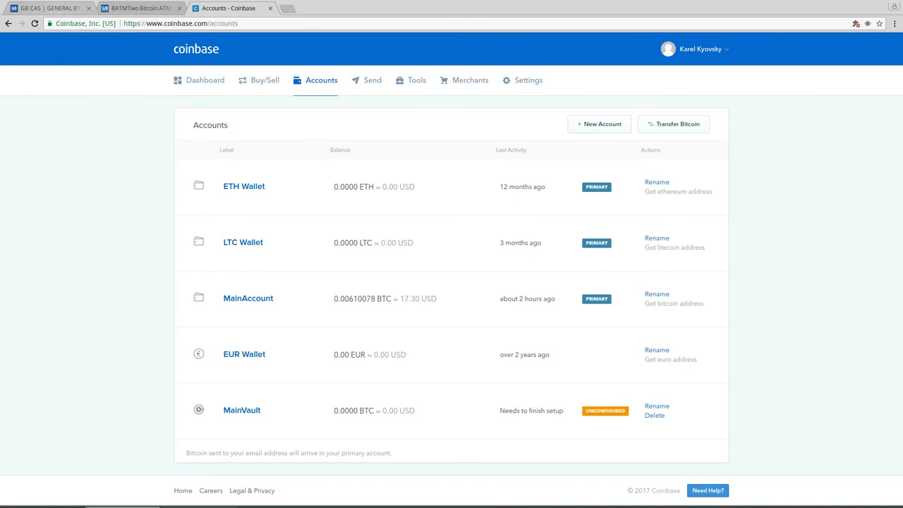
# Switch to the GB CAS server and examine terminal BT100305's general settings, languages, currencies and crypto settings.
pyautogui.click(56, 8)
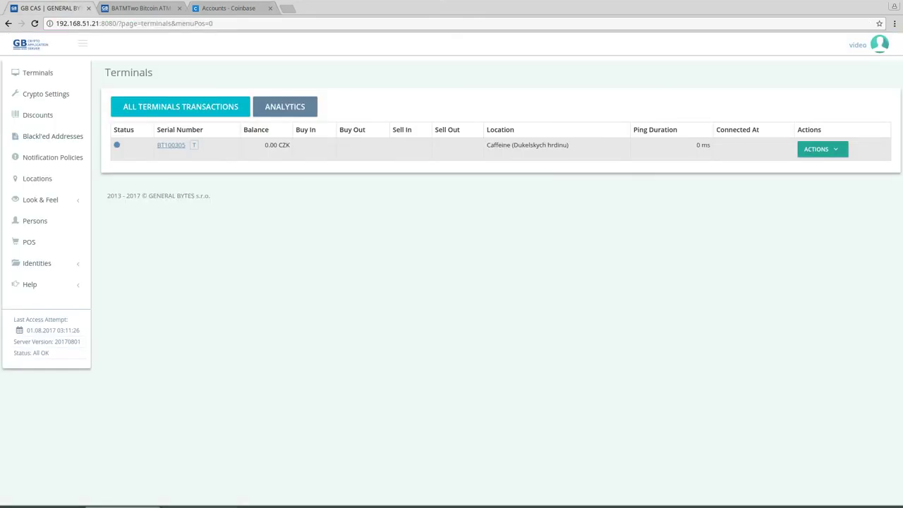
pyautogui.moveTo(157, 145); pyautogui.dragTo(199, 144)
pyautogui.click(194, 145)
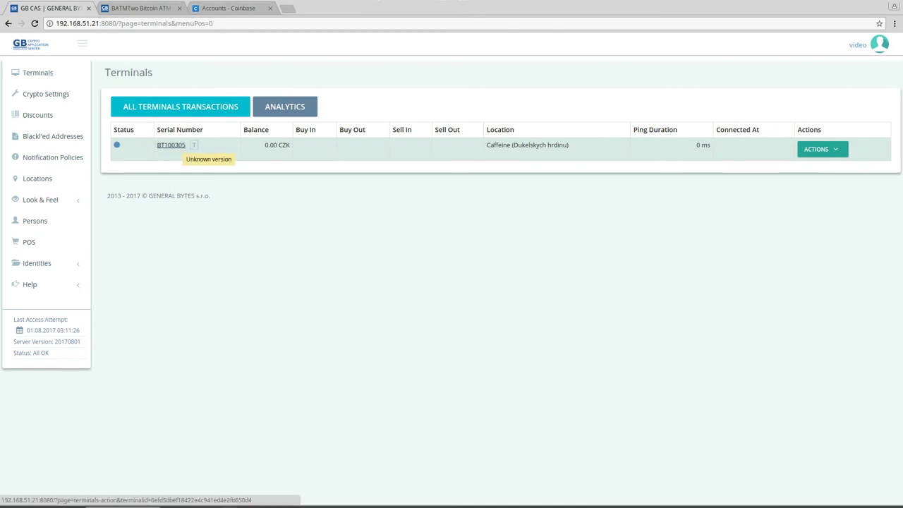
pyautogui.click(177, 145)
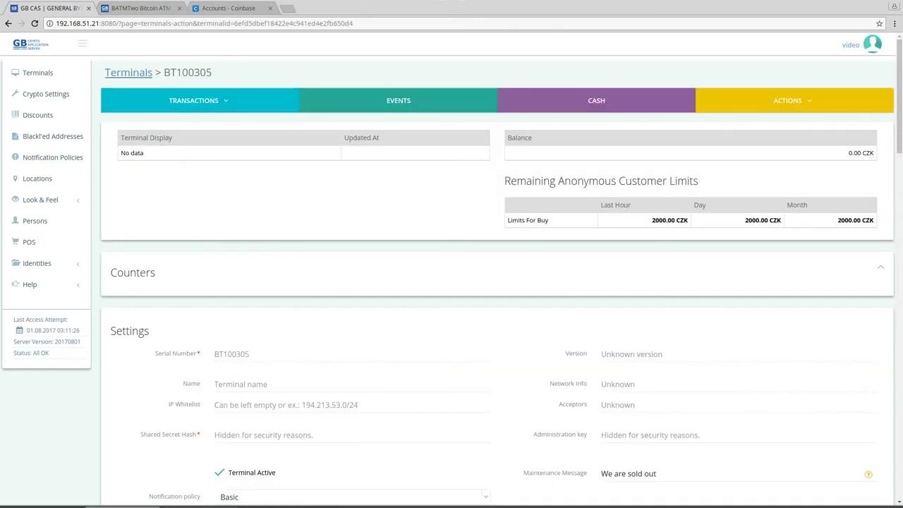
pyautogui.scroll(-4, 497, 282)
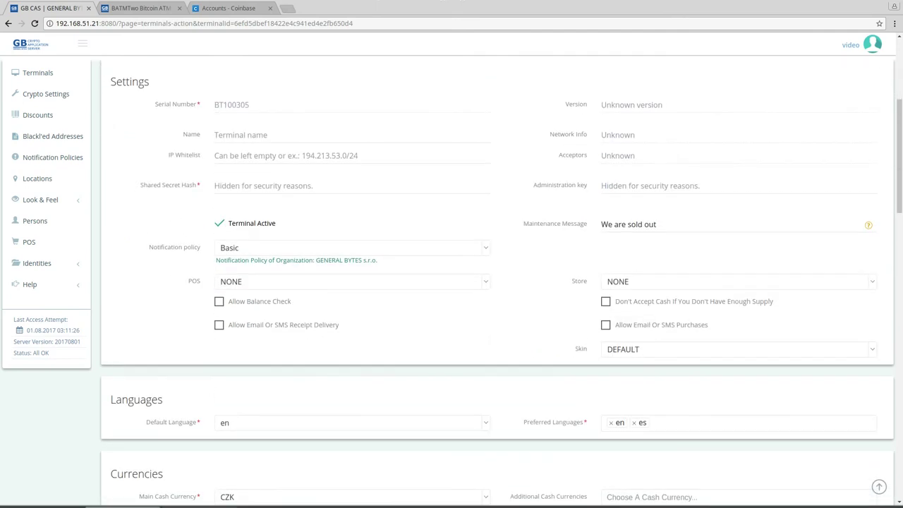
pyautogui.scroll(-3, 496, 282)
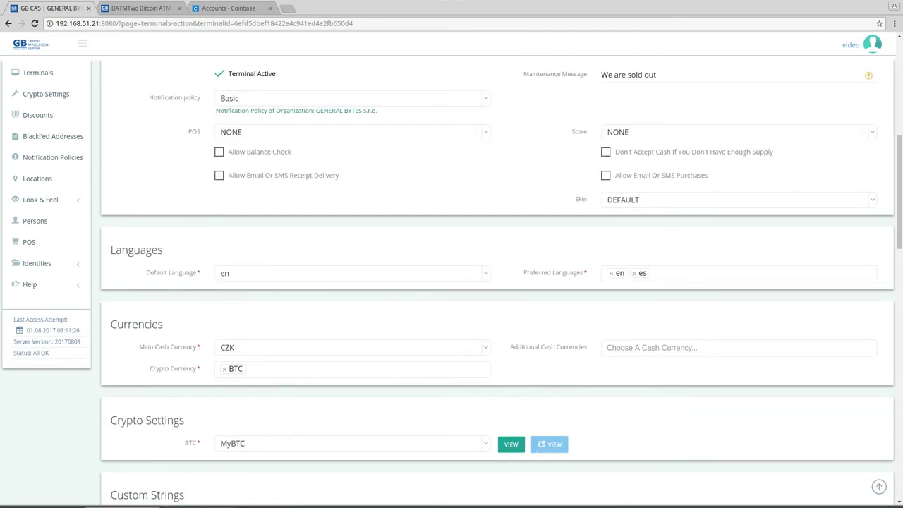
pyautogui.scroll(-1, 496, 282)
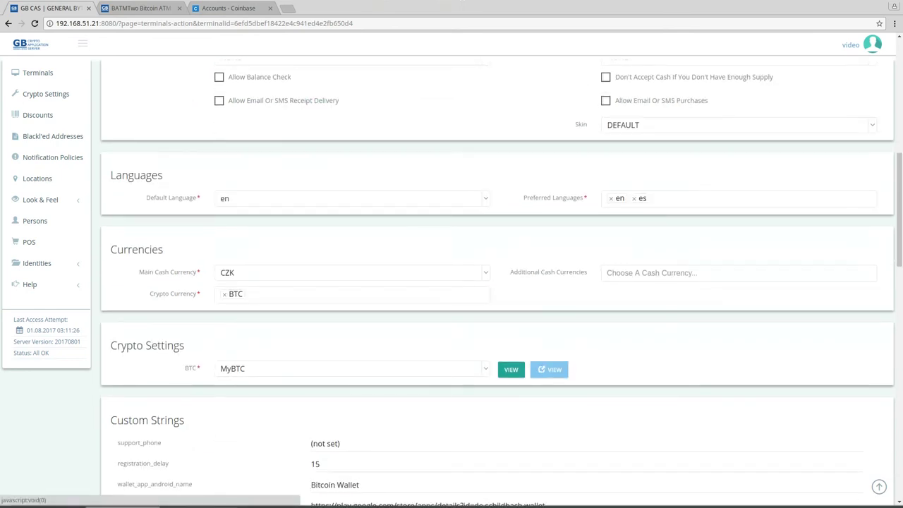
pyautogui.scroll(3, 497, 283)
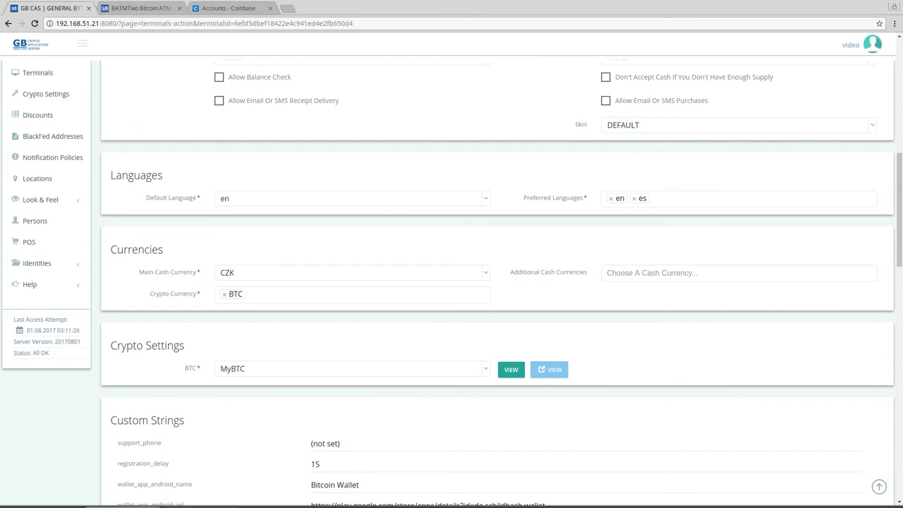
pyautogui.scroll(3, 497, 282)
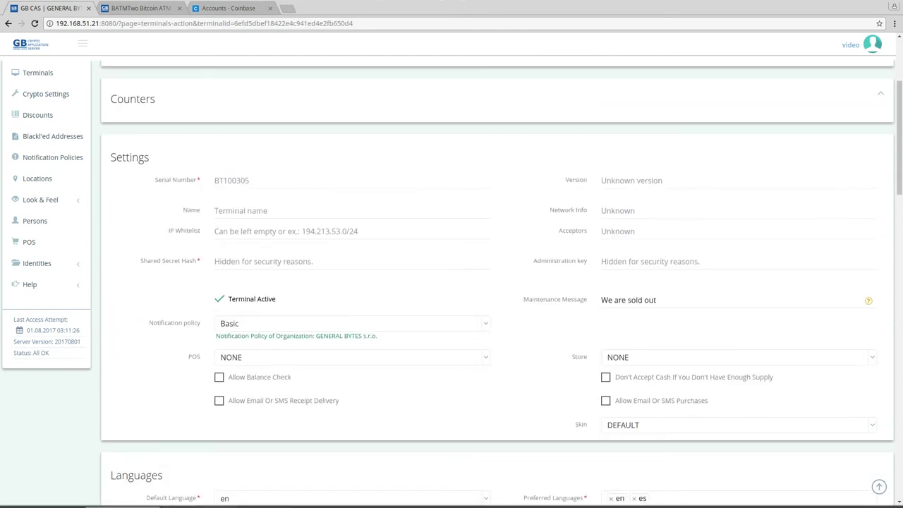
pyautogui.scroll(1, 496, 282)
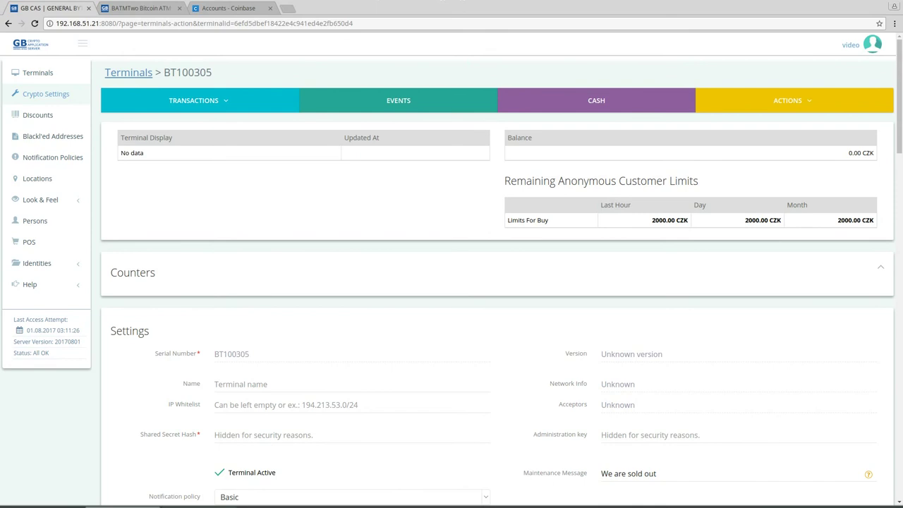
# Start a new crypto settings entry named MyETH with ETH as its crypto currency.
pyautogui.click(46, 94)
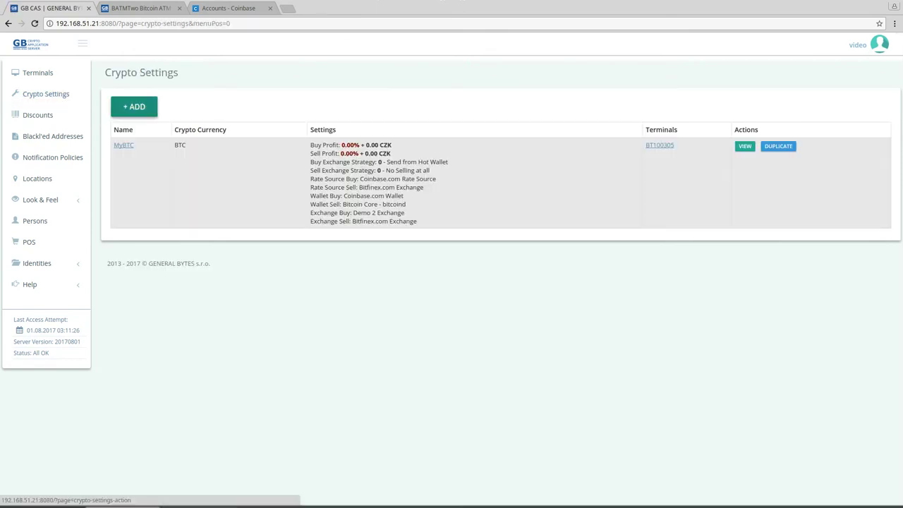
pyautogui.click(134, 107)
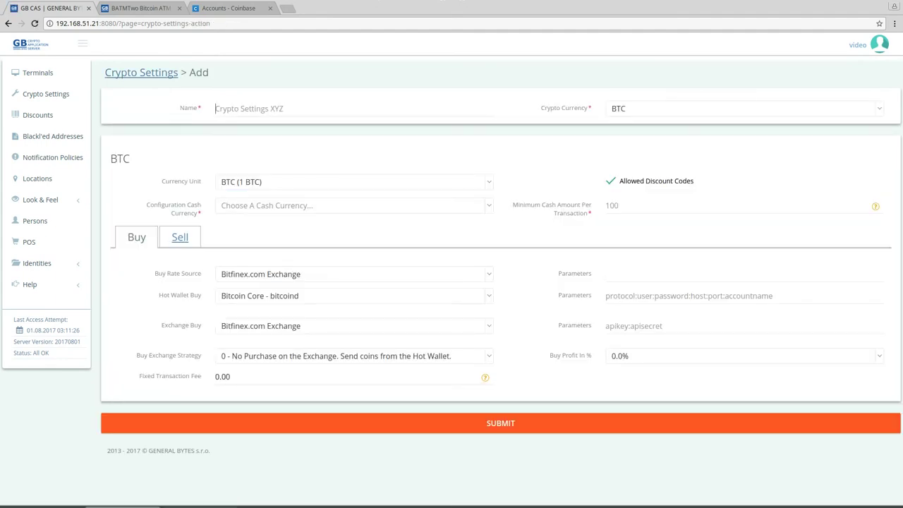
pyautogui.write('M')
pyautogui.write('y')
pyautogui.write('E')
pyautogui.press('BackSpace')
pyautogui.write('ETH')
pyautogui.click(743, 109)
pyautogui.write('ETH')
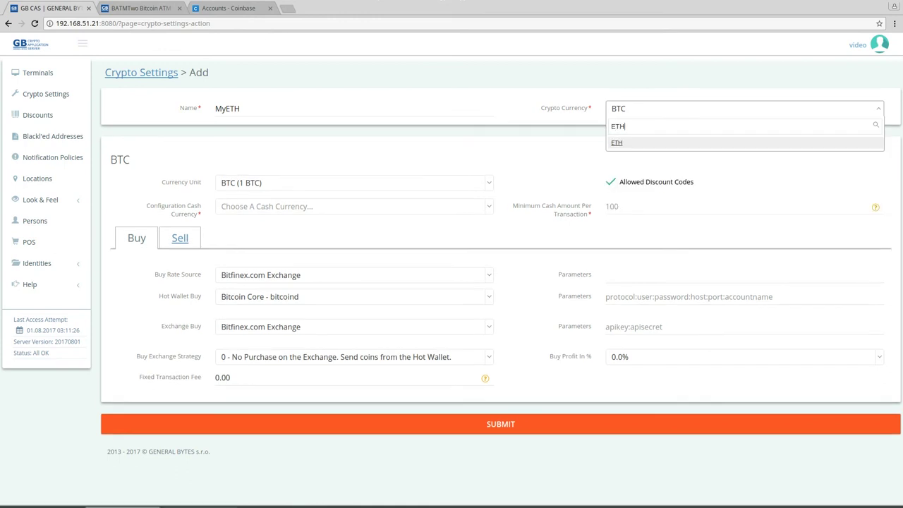
pyautogui.press('Return')
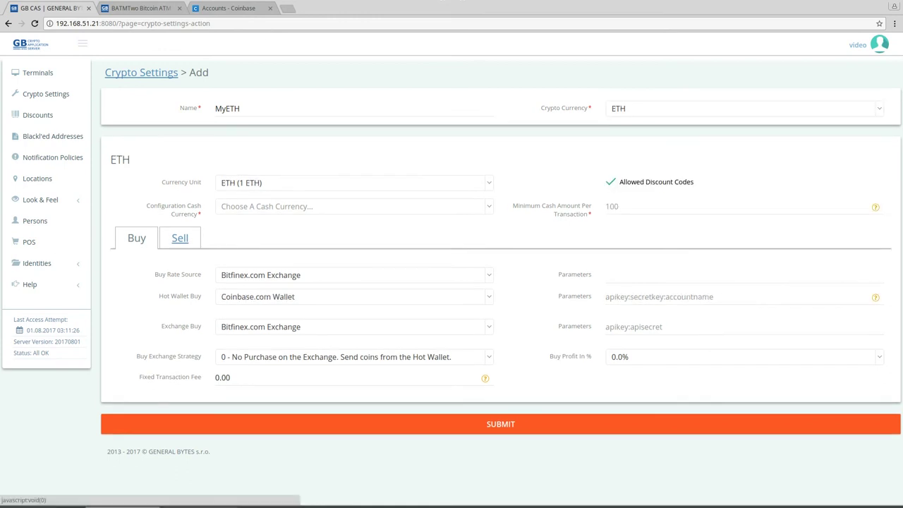
# Set the MyETH configuration cash currency to CZK and the minimum cash amount per transaction to 100.
pyautogui.click(353, 206)
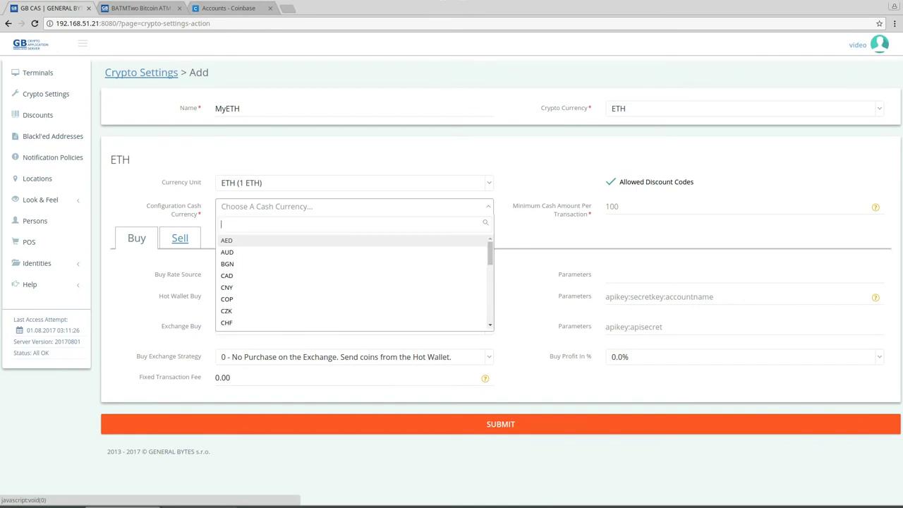
pyautogui.write('CZK')
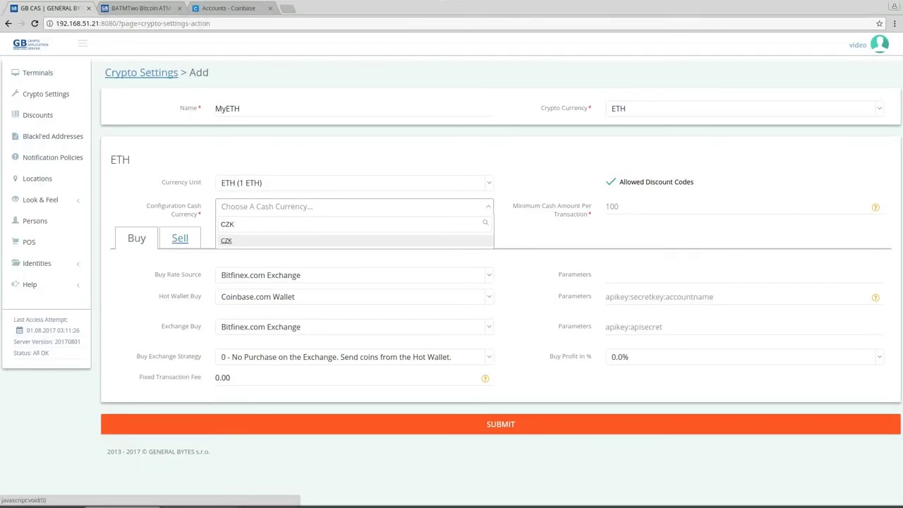
pyautogui.press('Return')
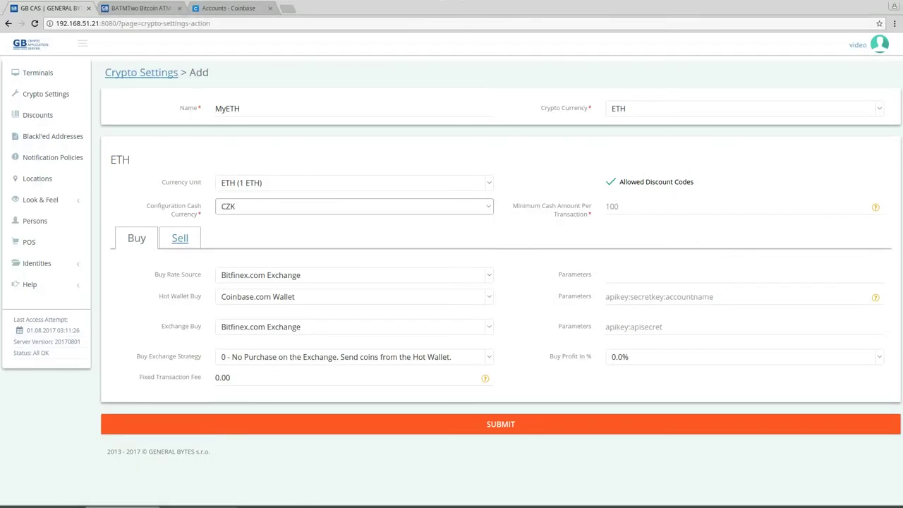
pyautogui.click(606, 206)
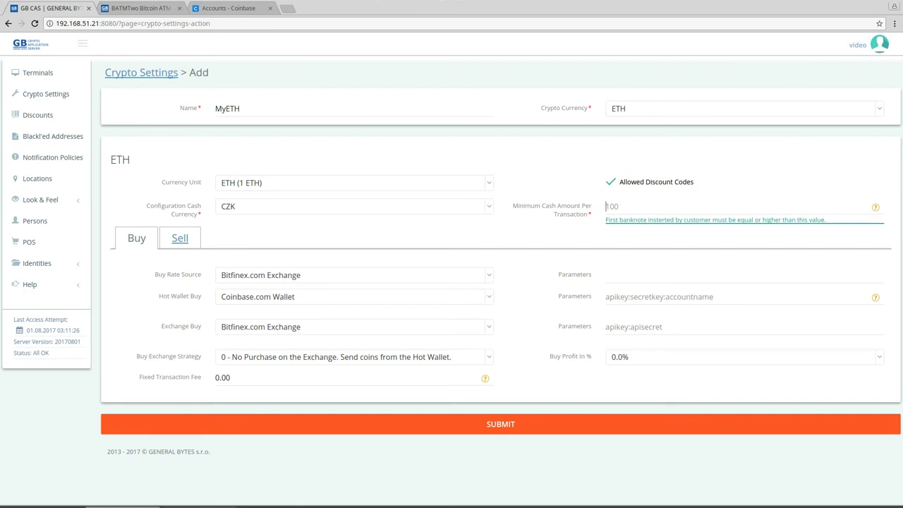
pyautogui.write('100')
pyautogui.press('Tab')
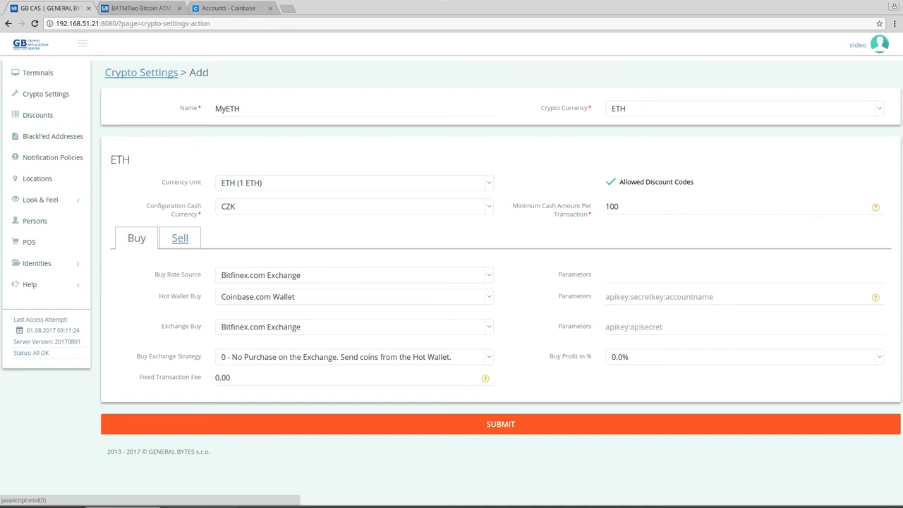
# Set the buy rate source to Coinbase.com Rate Source.
pyautogui.click(353, 275)
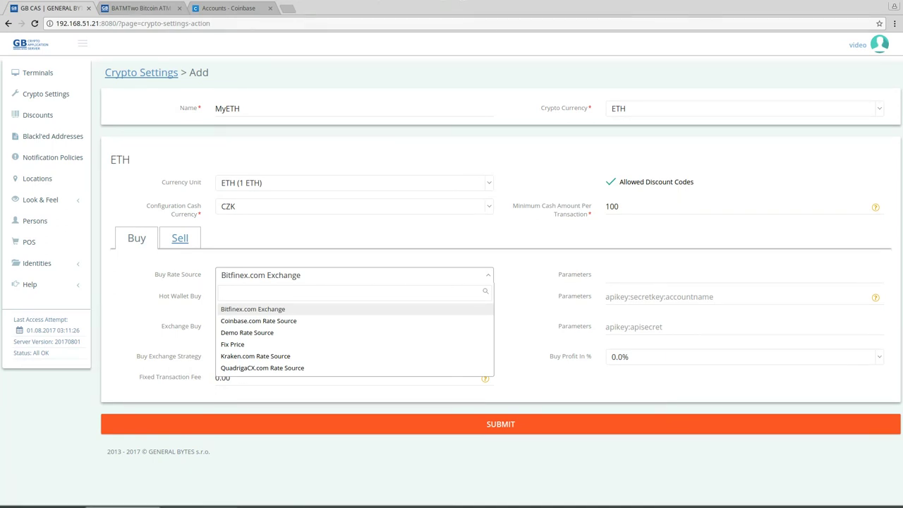
pyautogui.write('coin')
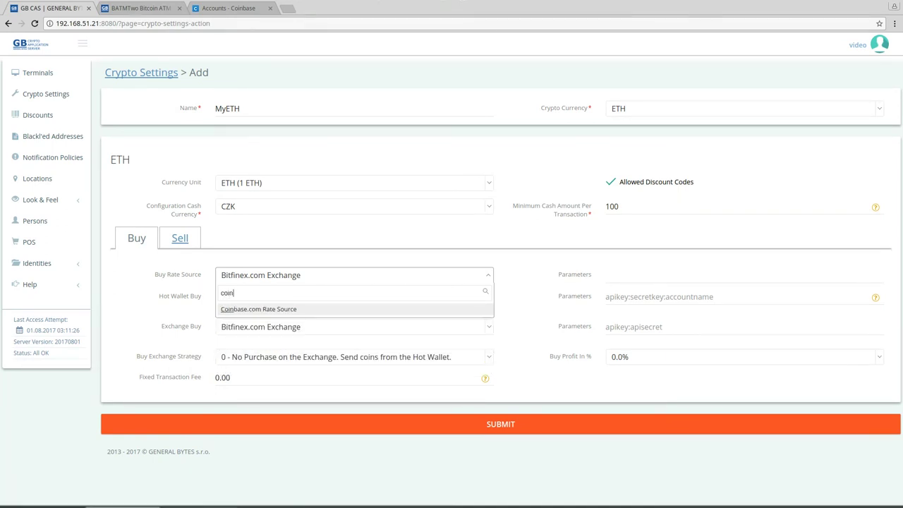
pyautogui.press('Return')
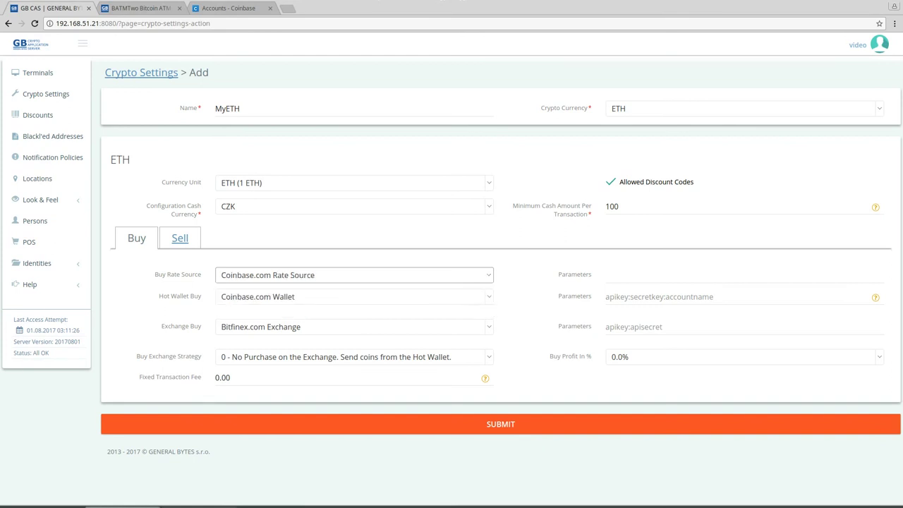
# Enter the masked parameters value for the Coinbase.com buy rate source.
pyautogui.click(607, 275)
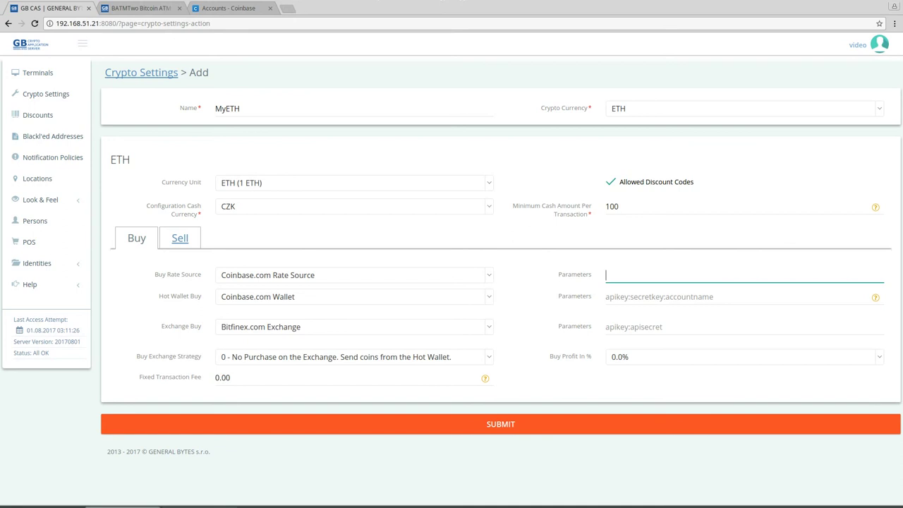
pyautogui.write('•••')
pyautogui.hotkey('shift', 'Left')
pyautogui.hotkey('shift', 'Left')
pyautogui.hotkey('shift', 'Left')
pyautogui.press('BackSpace')
pyautogui.write('•••')
# Choose Coinbase.com Wallet as the buy hot wallet and read the help for its parameters.
pyautogui.click(353, 296)
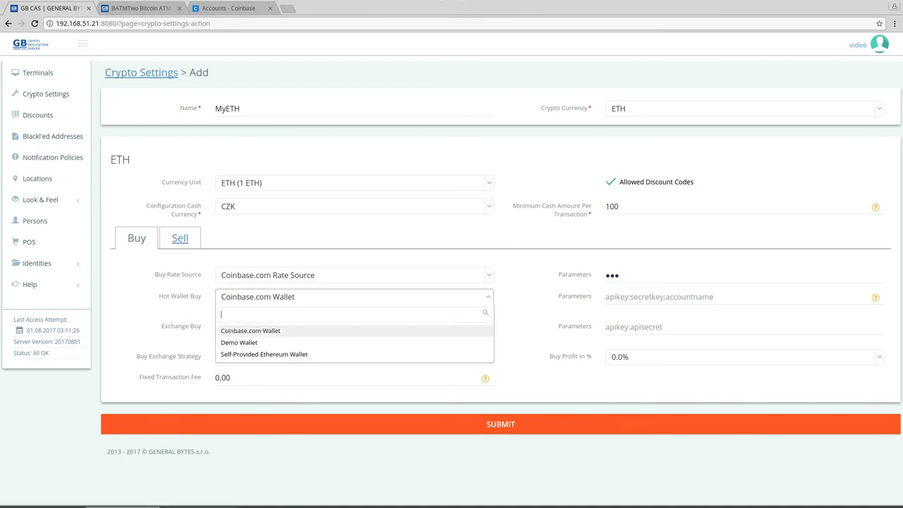
pyautogui.click(250, 331)
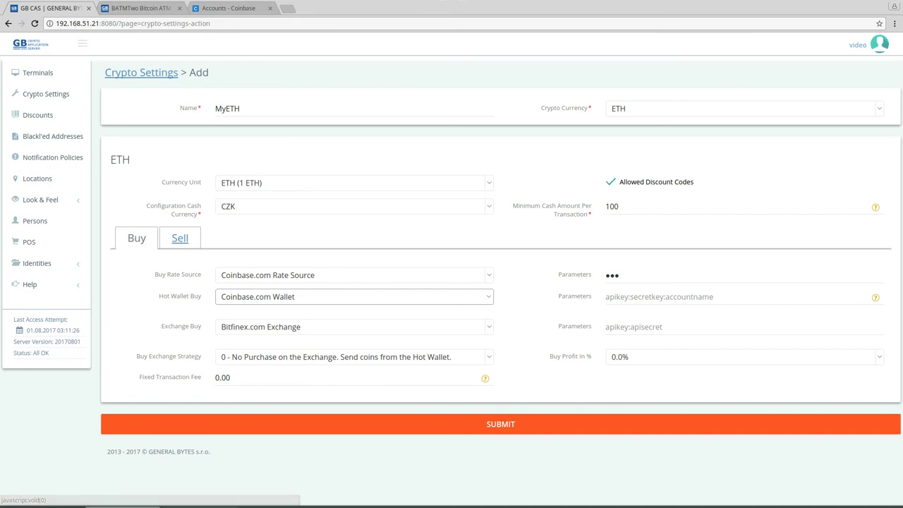
pyautogui.click(606, 296)
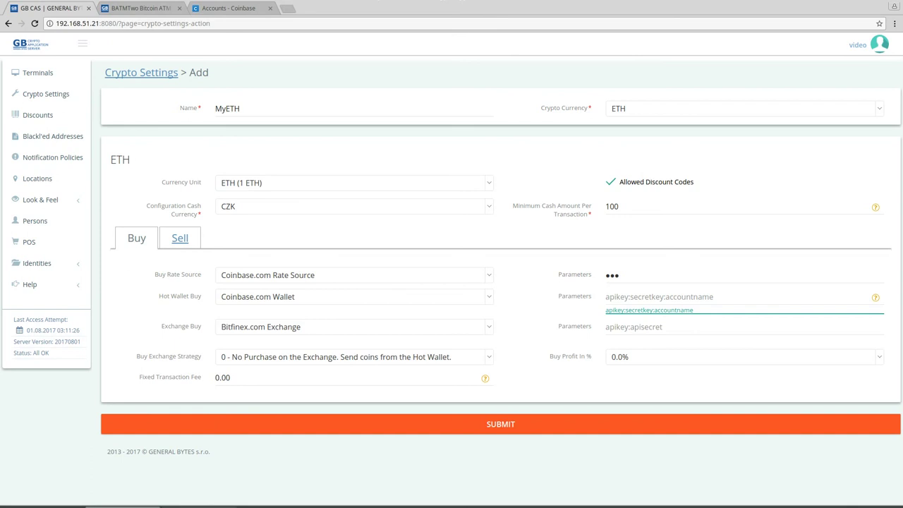
pyautogui.moveTo(876, 297)
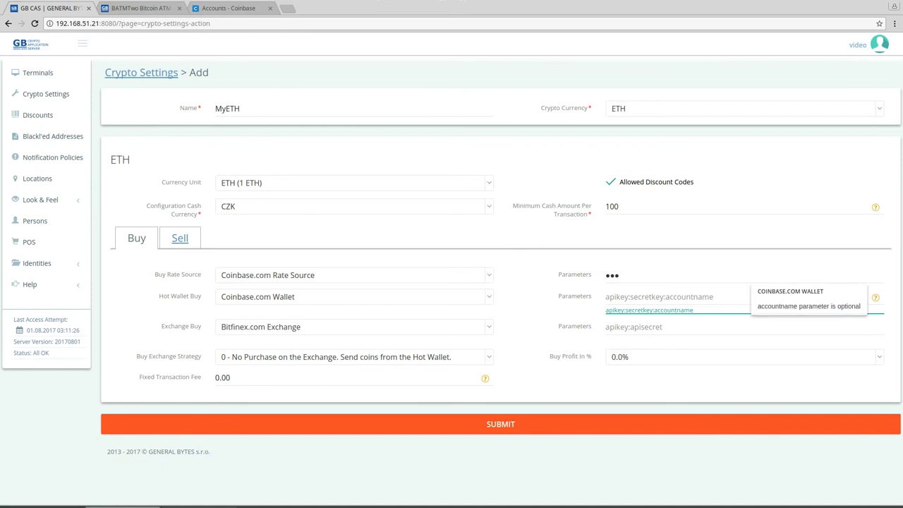
# Check the account names in Coinbase and return to the MyETH crypto settings form.
pyautogui.click(228, 7)
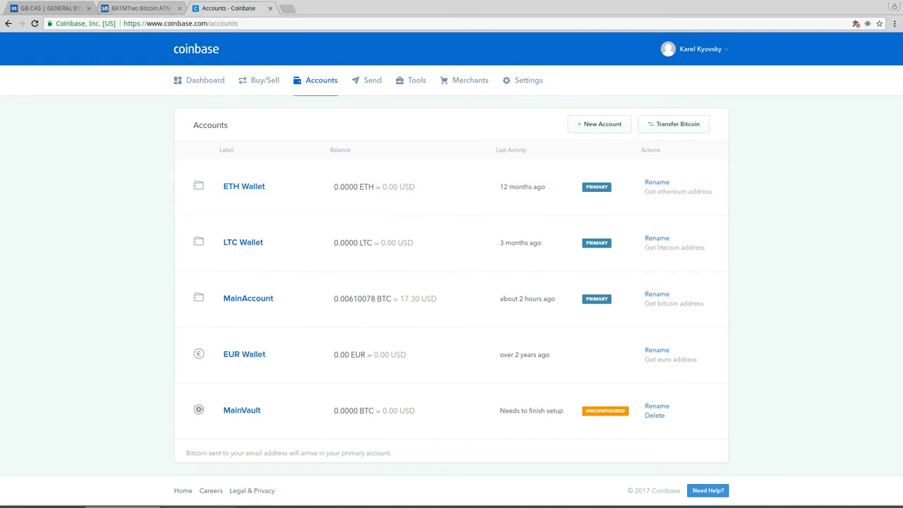
pyautogui.click(134, 7)
pyautogui.hotkey('ctrl', 'shift', 'Tab')
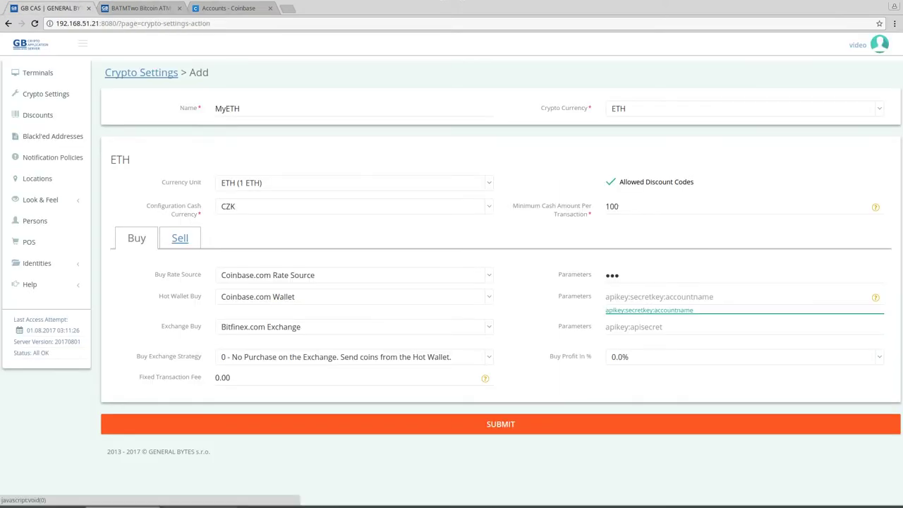
# Set the buy exchange to Demo Exchange with buy exchange strategy 0, sending coins from the hot wallet without an exchange purchase.
pyautogui.click(295, 328)
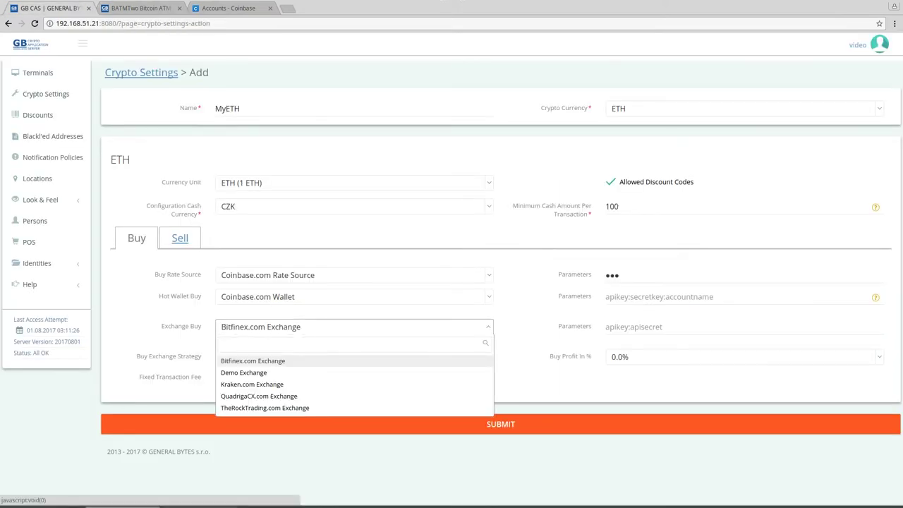
pyautogui.write('Dem')
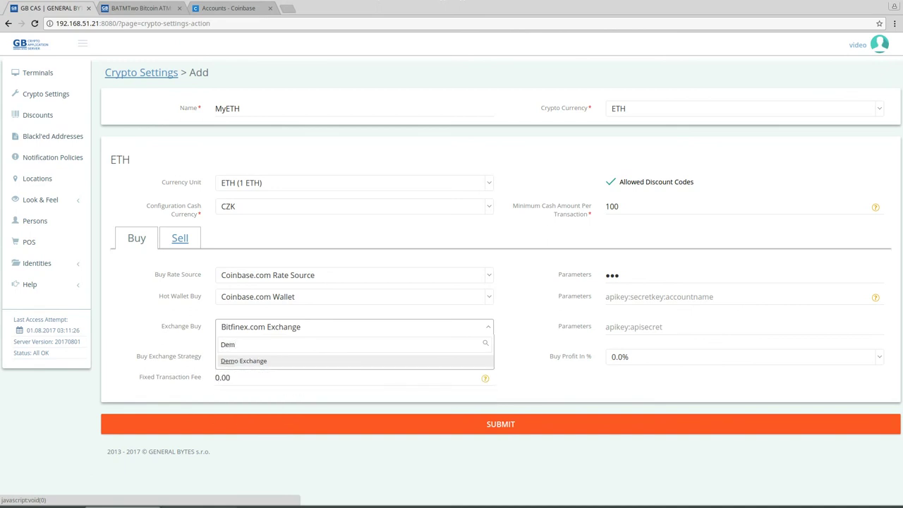
pyautogui.press('Return')
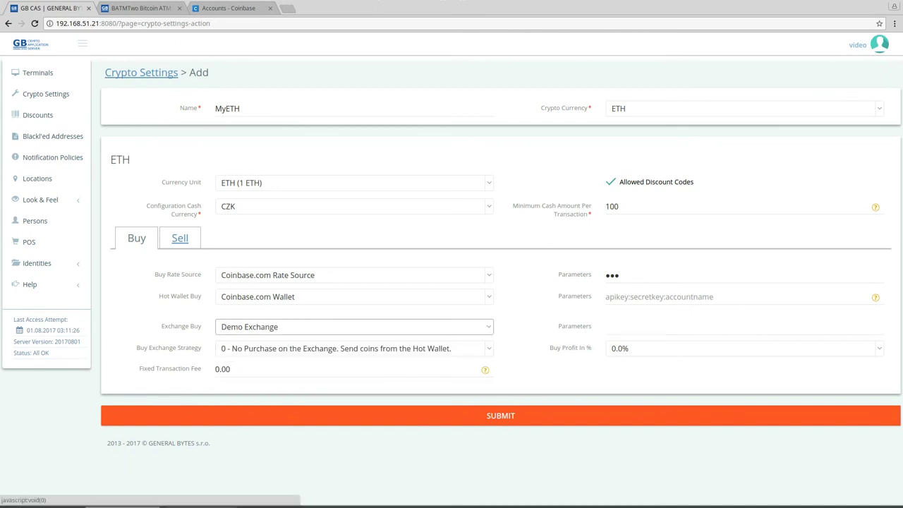
pyautogui.click(336, 348)
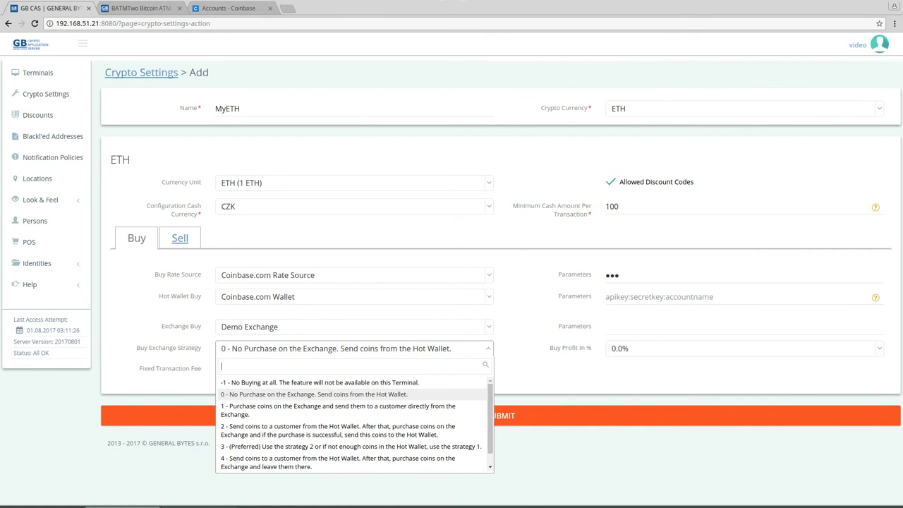
pyautogui.press('Return')
# Set the buy profit to 5.0%.
pyautogui.press('Tab')
pyautogui.press('Tab')
pyautogui.press('Return')
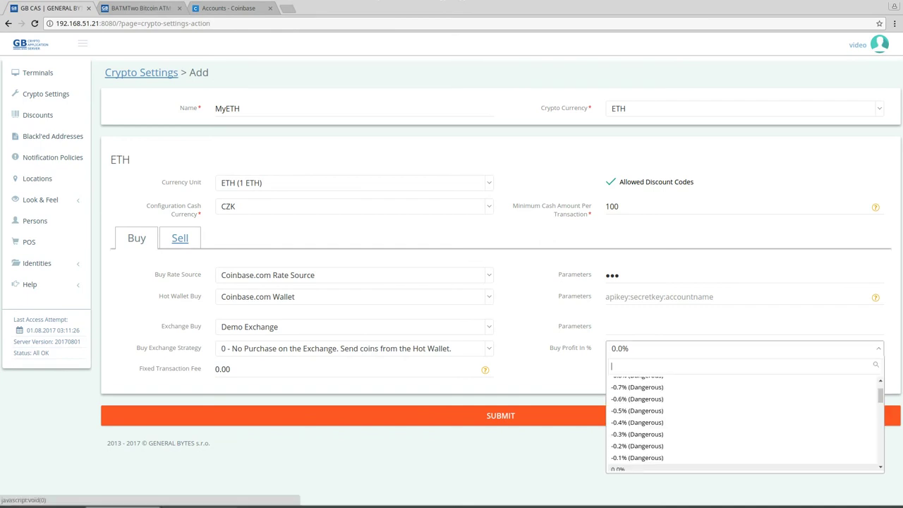
pyautogui.write('5')
pyautogui.press('Down')
pyautogui.press('Down')
pyautogui.press('Down')
pyautogui.press('Down')
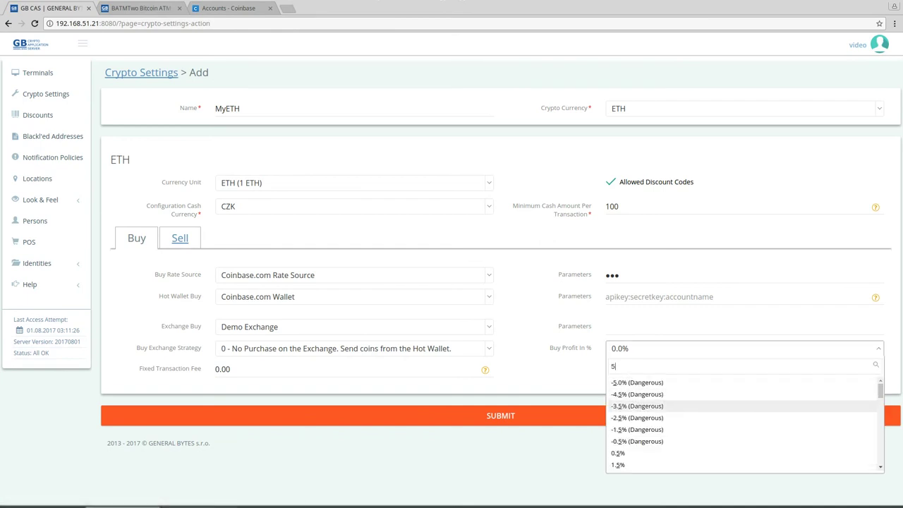
pyautogui.press('Down')
pyautogui.press('Down')
pyautogui.press('Down')
pyautogui.press('Down')
pyautogui.press('Down')
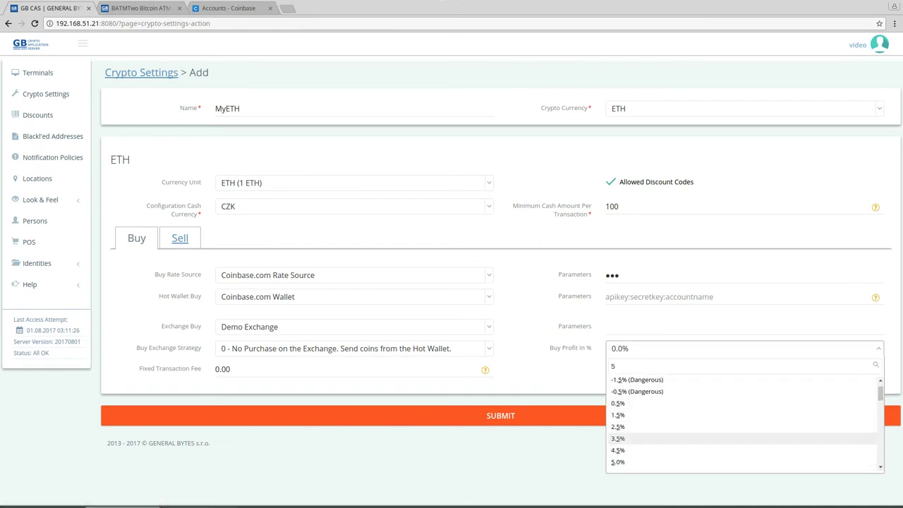
pyautogui.write('.0')
pyautogui.press('Down')
pyautogui.press('Down')
pyautogui.press('Up')
pyautogui.press('Return')
pyautogui.press('Tab')
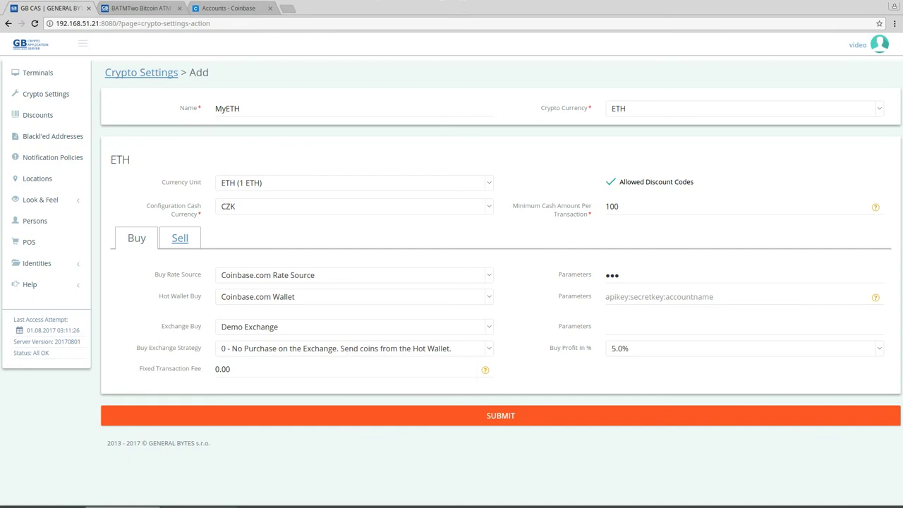
# Switch to Coinbase and open the API access settings at the list of API keys.
pyautogui.click(606, 297)
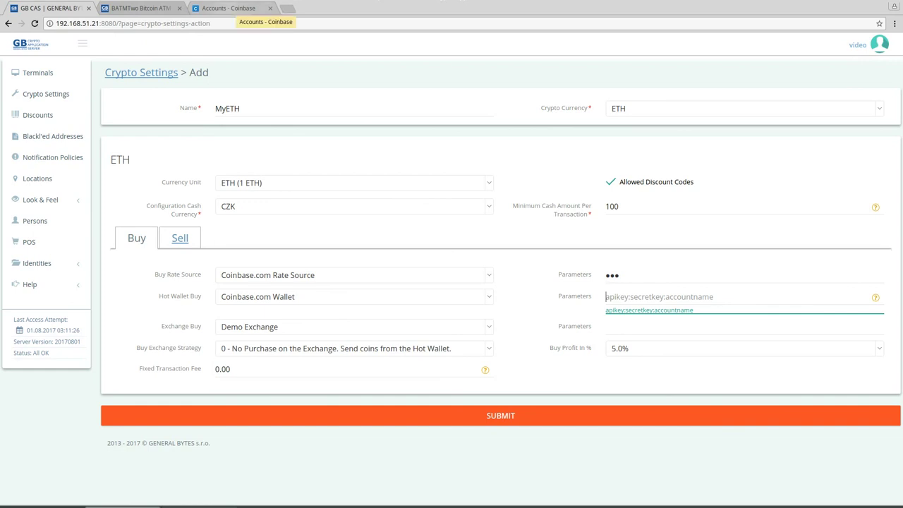
pyautogui.click(227, 8)
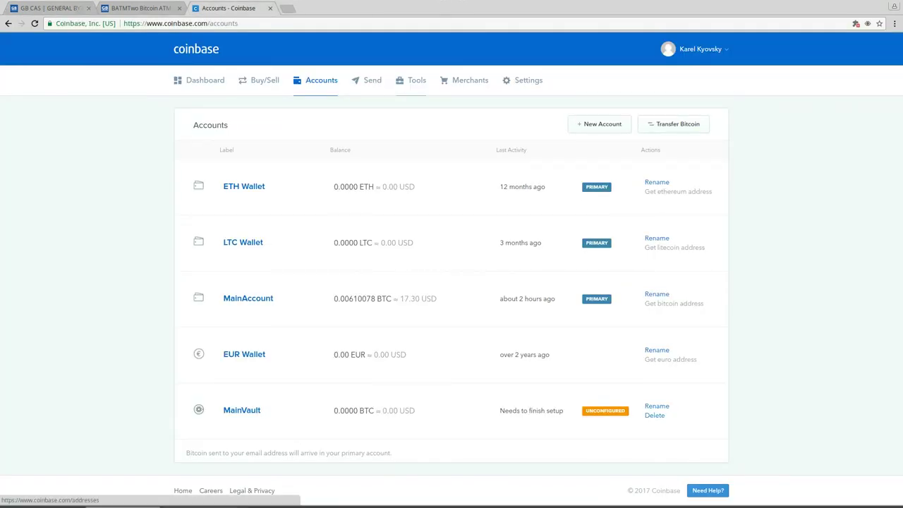
pyautogui.click(526, 79)
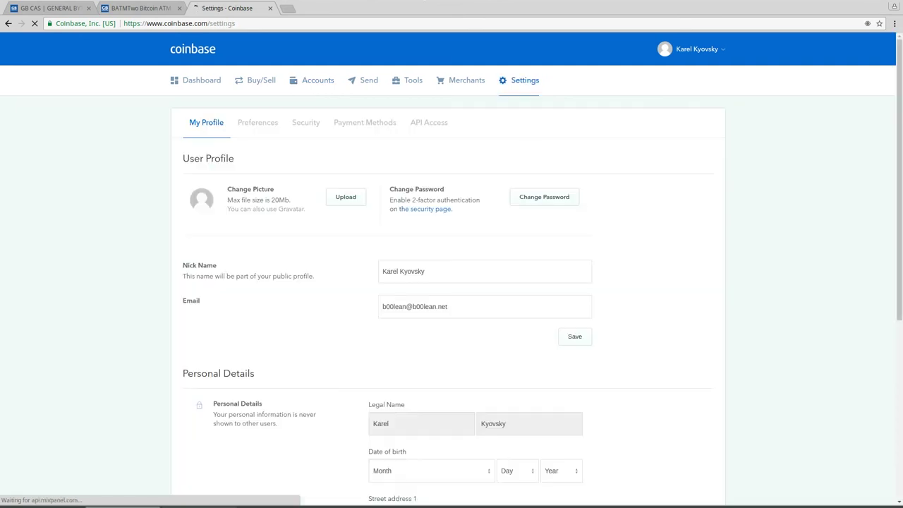
pyautogui.click(429, 122)
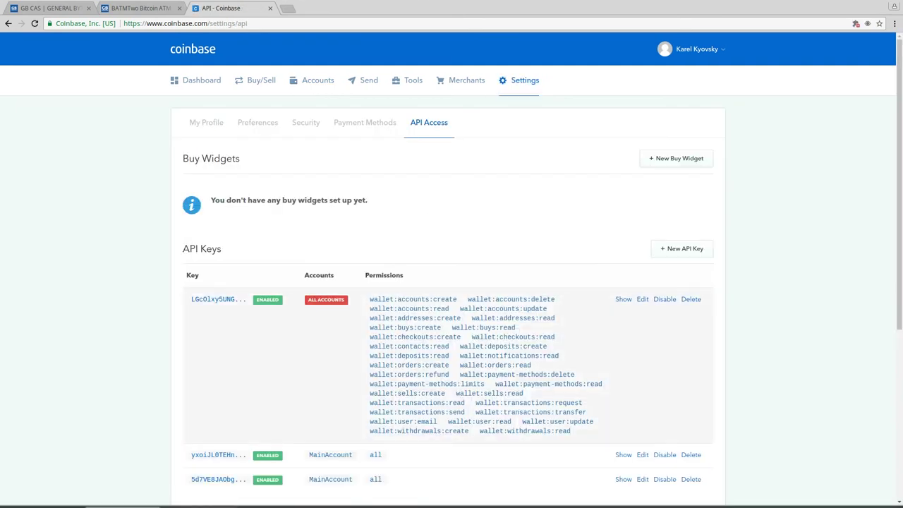
pyautogui.scroll(-1, 451, 282)
pyautogui.scroll(-1, 452, 282)
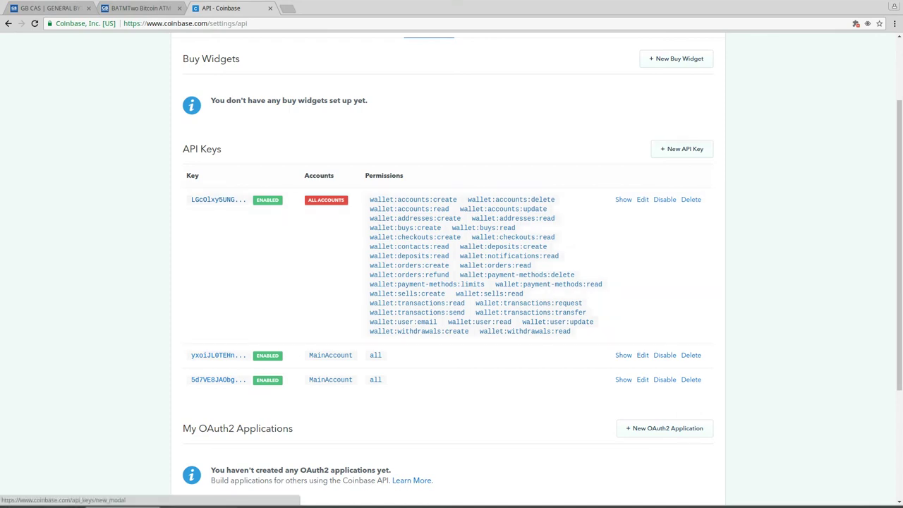
# Start a new API key and verify it with the Coinbase account password.
pyautogui.click(682, 148)
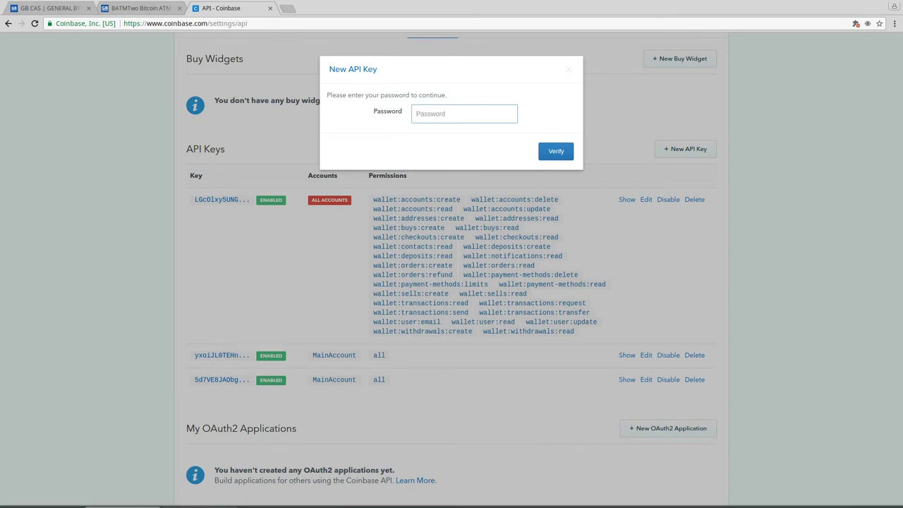
pyautogui.write('•••••••••')
pyautogui.press('Return')
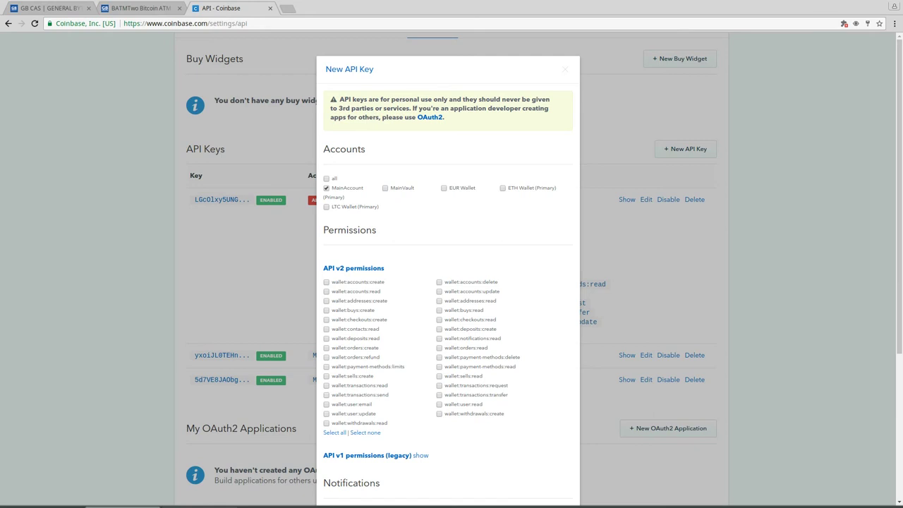
# Create the API key with access to all accounts and all API v2 permissions, leaving notification URL and allowed IP addresses blank.
pyautogui.click(326, 179)
pyautogui.scroll(-1, 449, 268)
pyautogui.scroll(-2, 448, 268)
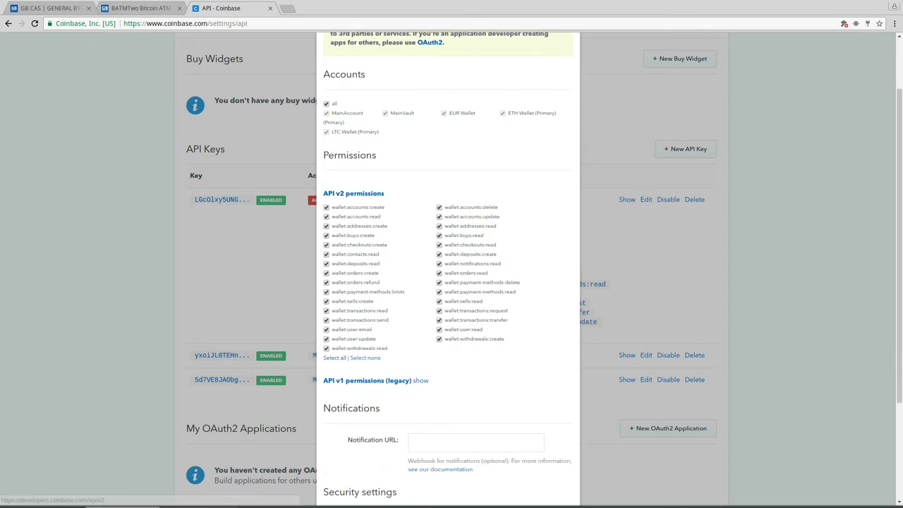
pyautogui.scroll(-4, 448, 268)
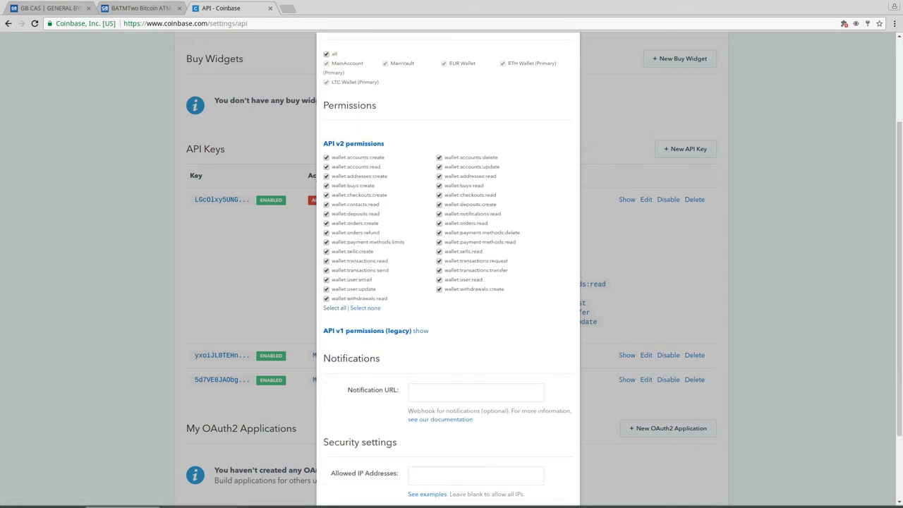
pyautogui.scroll(-1, 448, 268)
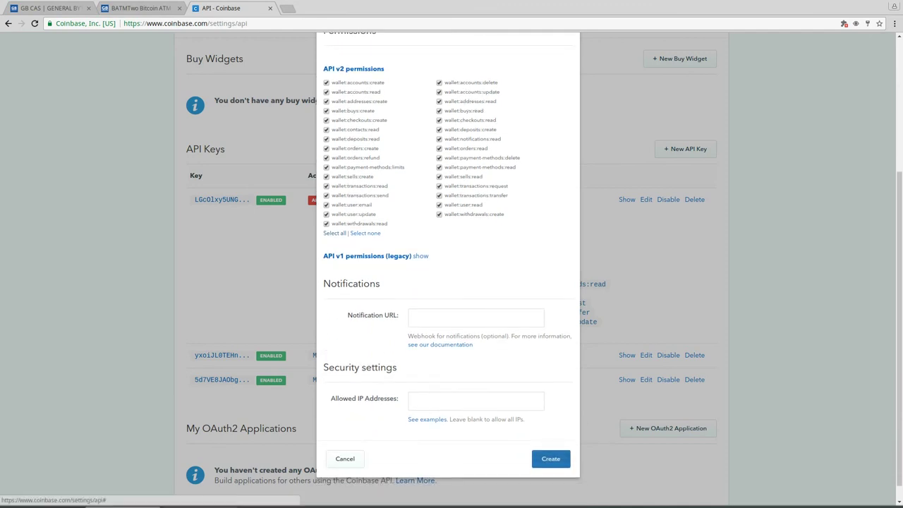
pyautogui.click(551, 459)
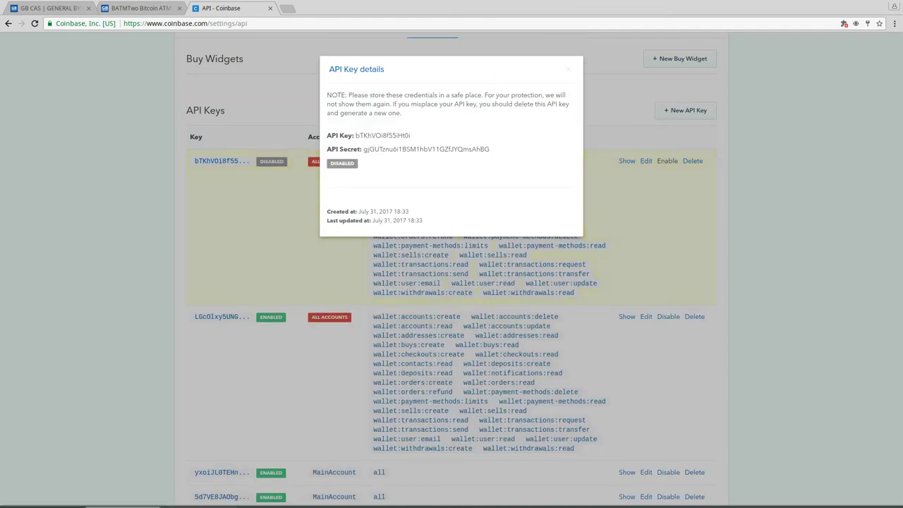
pyautogui.tripleClick(383, 135)
pyautogui.click(382, 135)
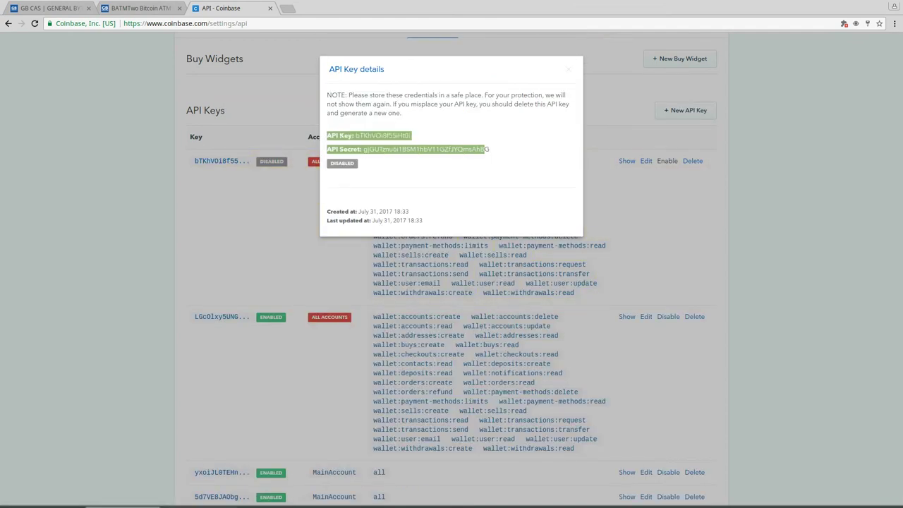
pyautogui.rightClick(350, 133)
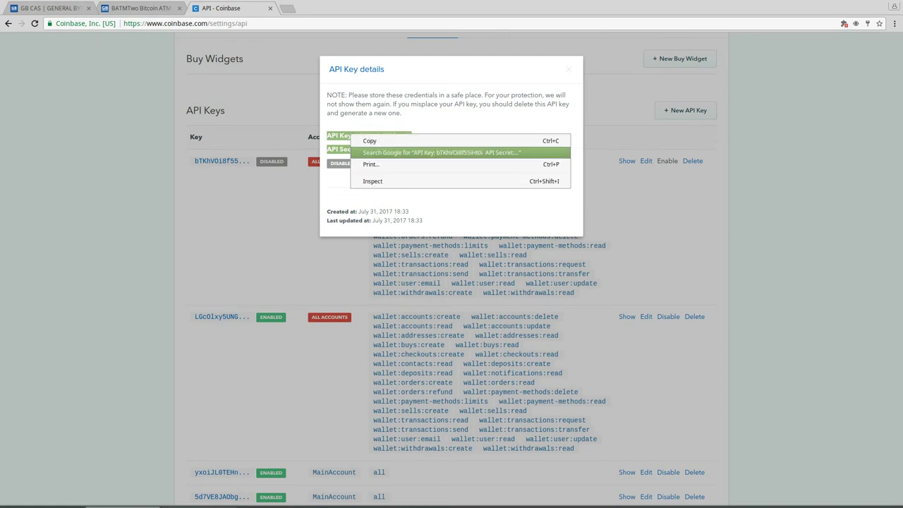
pyautogui.press('Escape')
pyautogui.click(342, 149)
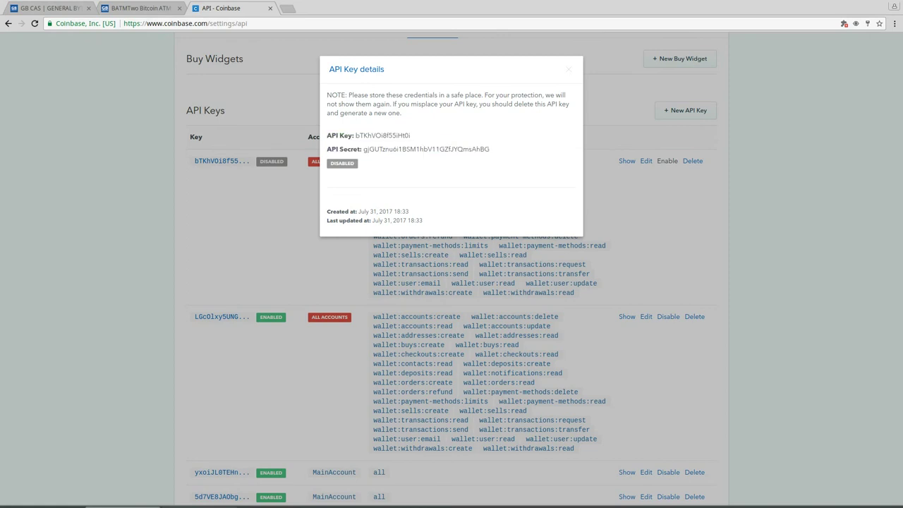
# Copy the API key and API secret lines from the new key's details.
pyautogui.moveTo(490, 149); pyautogui.dragTo(326, 136)
pyautogui.rightClick(318, 132)
pyautogui.click(339, 139)
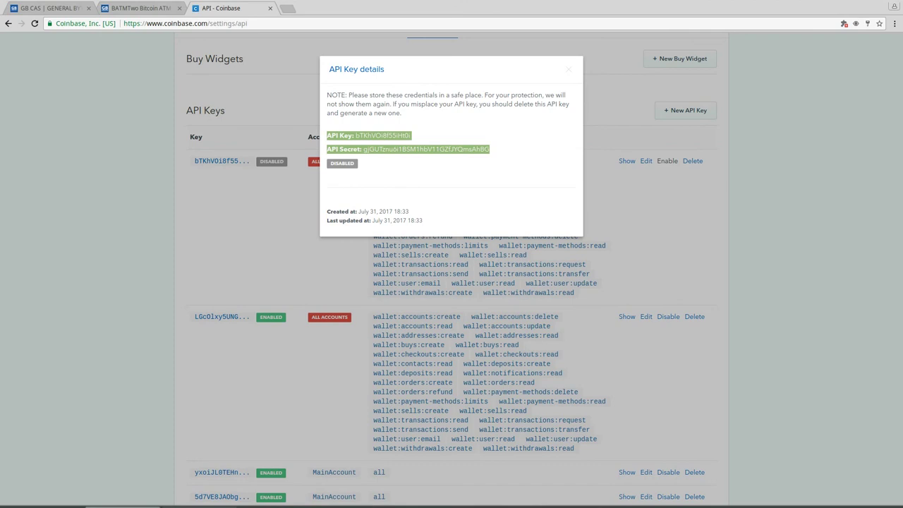
# Highlight the API key value and the API secret value in the key details to point them out.
pyautogui.doubleClick(382, 136)
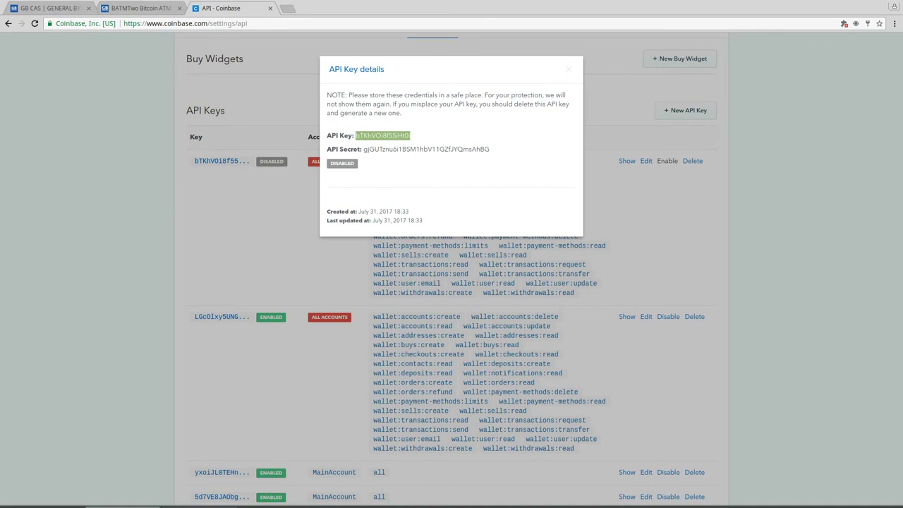
pyautogui.tripleClick(410, 148)
pyautogui.click(409, 149)
pyautogui.tripleClick(409, 149)
pyautogui.click(409, 148)
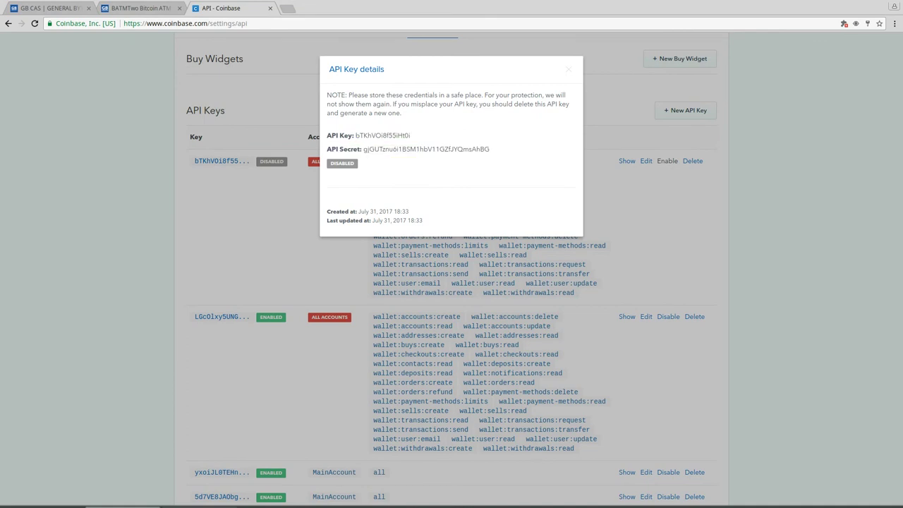
# Highlight the API secret and the key's status in the API key details and close the details.
pyautogui.moveTo(490, 148); pyautogui.dragTo(326, 148)
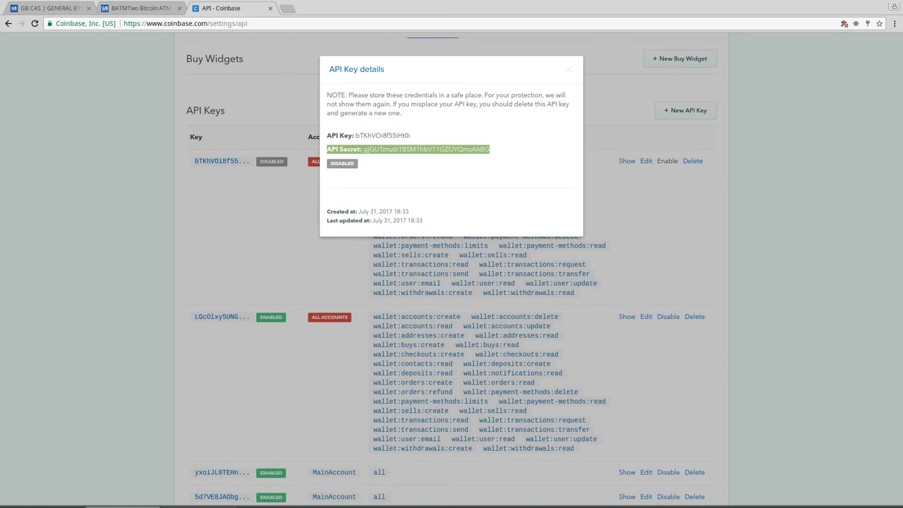
pyautogui.doubleClick(342, 163)
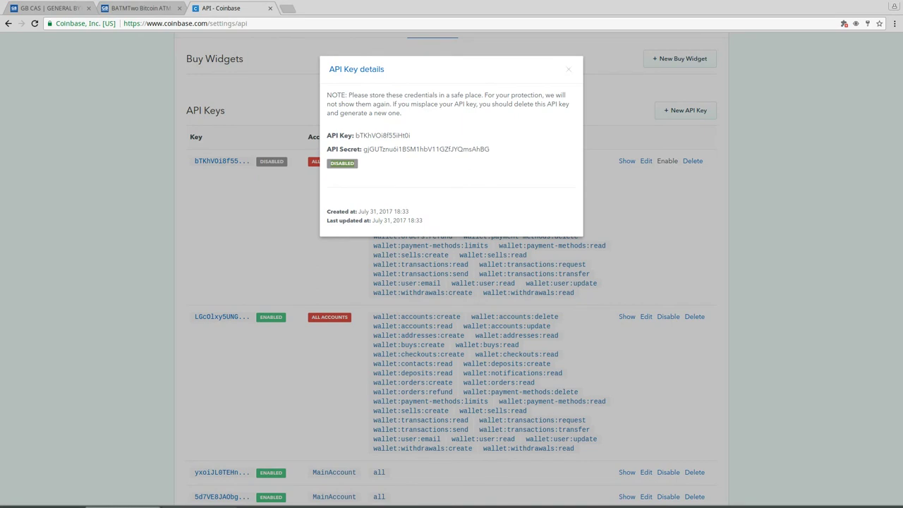
pyautogui.press('Escape')
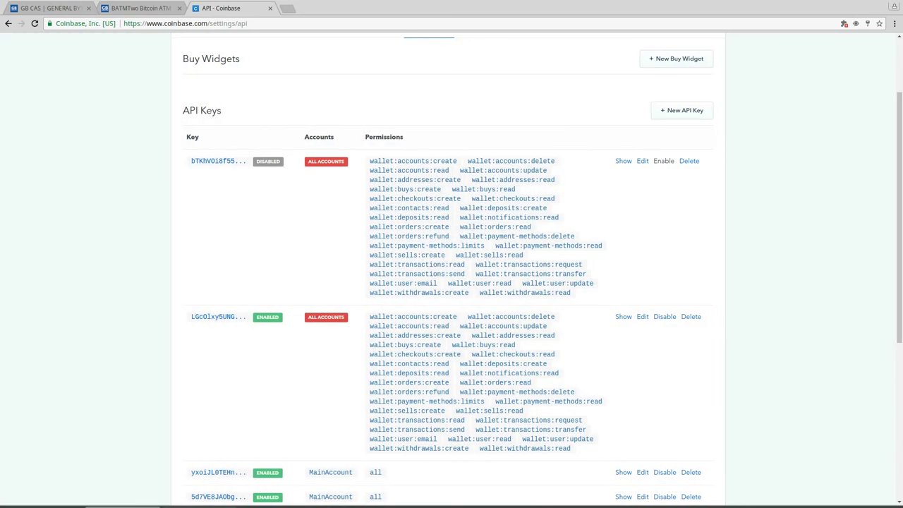
# Copy the colon-separated API key and secret from the text editor into the Hot Wallet Buy parameters of the MyETH setting.
pyautogui.hotkey('alt', 'Tab')
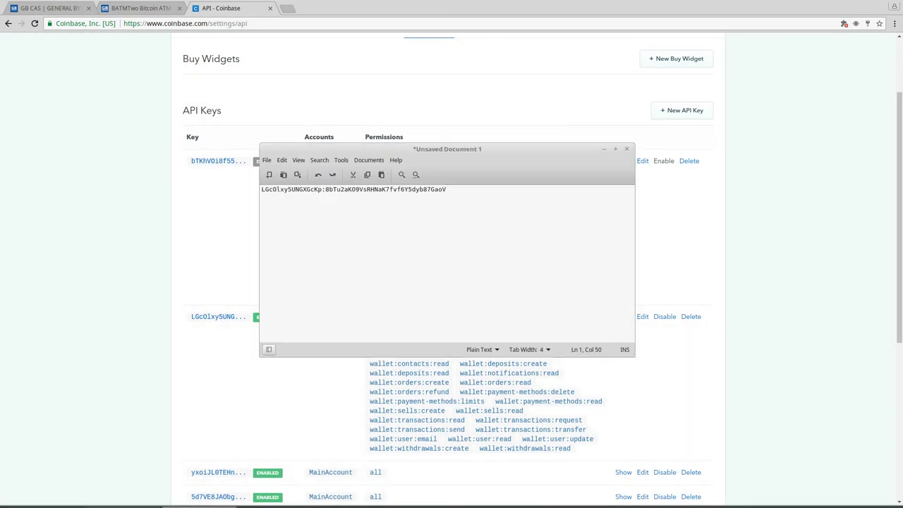
pyautogui.moveTo(322, 189); pyautogui.dragTo(261, 189)
pyautogui.moveTo(324, 189); pyautogui.dragTo(261, 189)
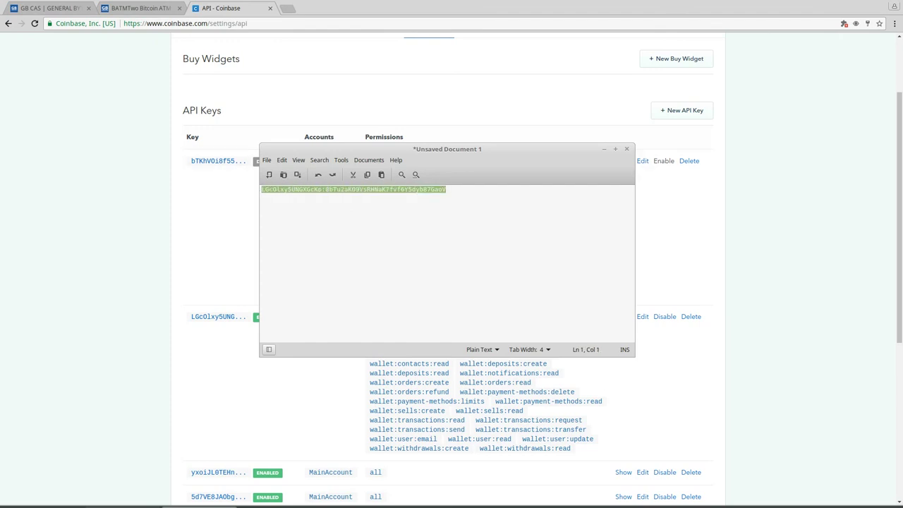
pyautogui.click(53, 8)
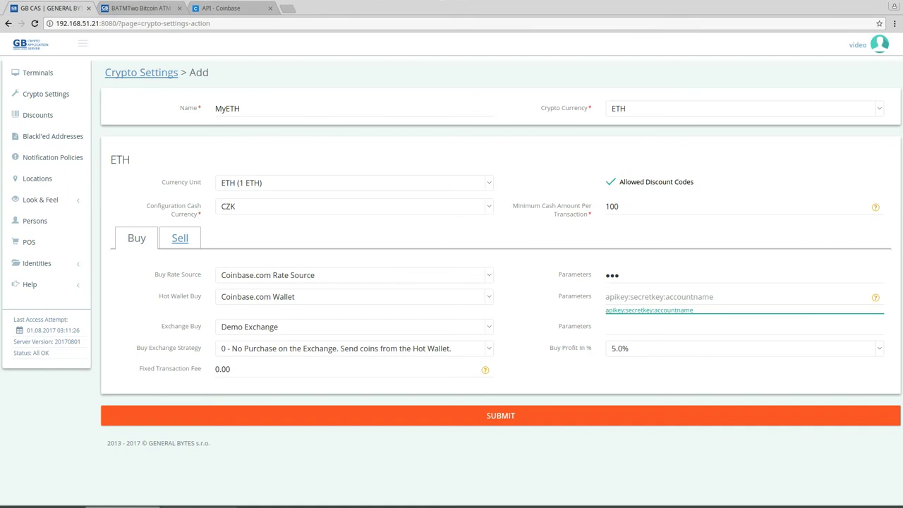
pyautogui.hotkey('ctrl', 'v')
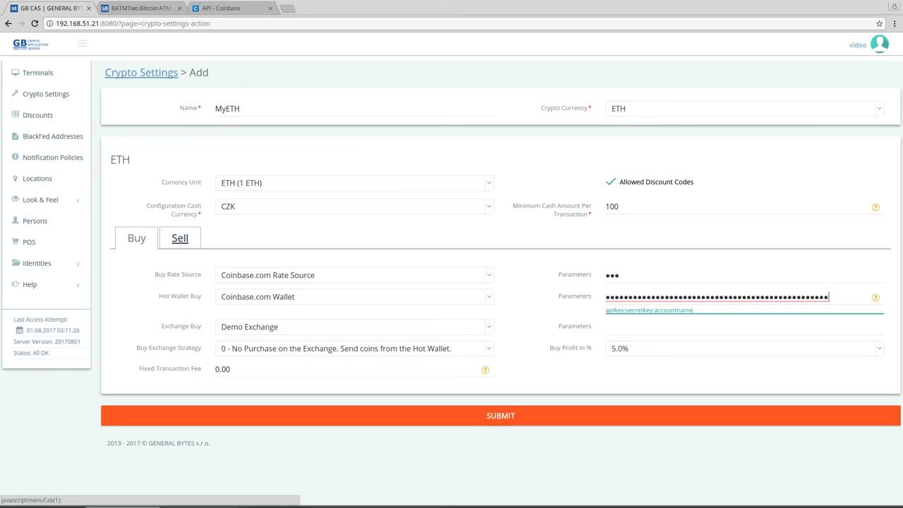
# Check the Sell settings of MyETH, return to the Buy settings and submit the new crypto setting.
pyautogui.click(180, 238)
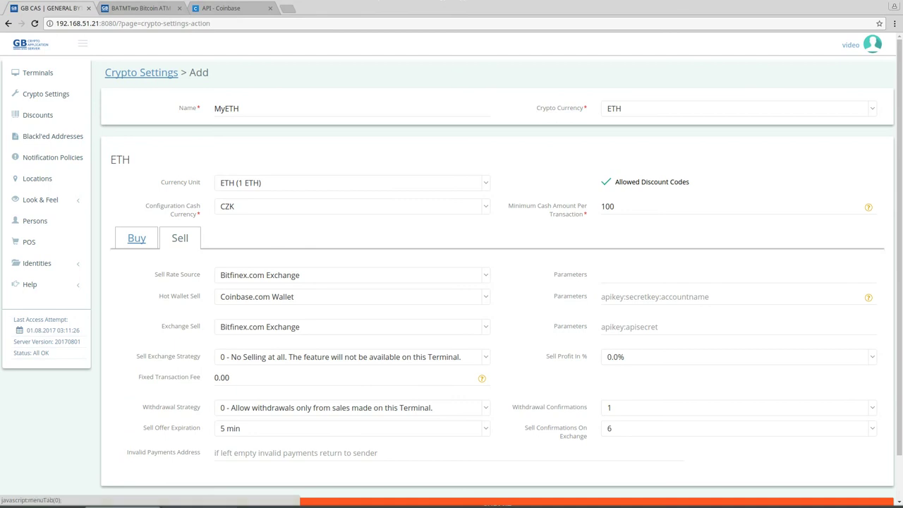
pyautogui.click(137, 238)
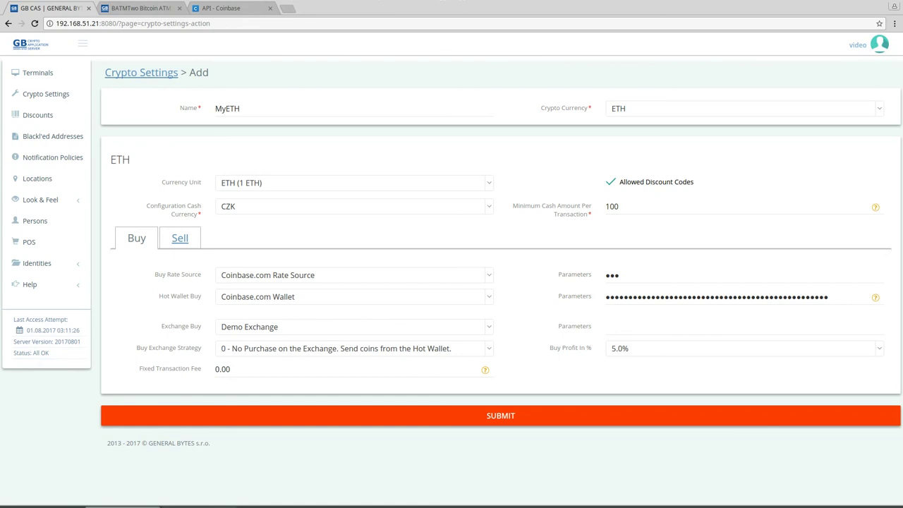
pyautogui.click(501, 416)
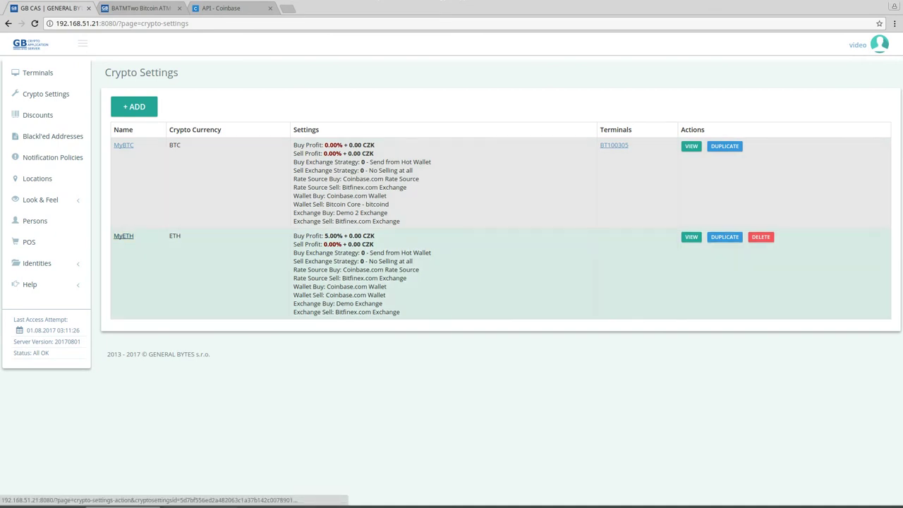
# Run the Hot Wallet Buy test on the MyETH setting and highlight the wallet address and balance in its result.
pyautogui.click(124, 236)
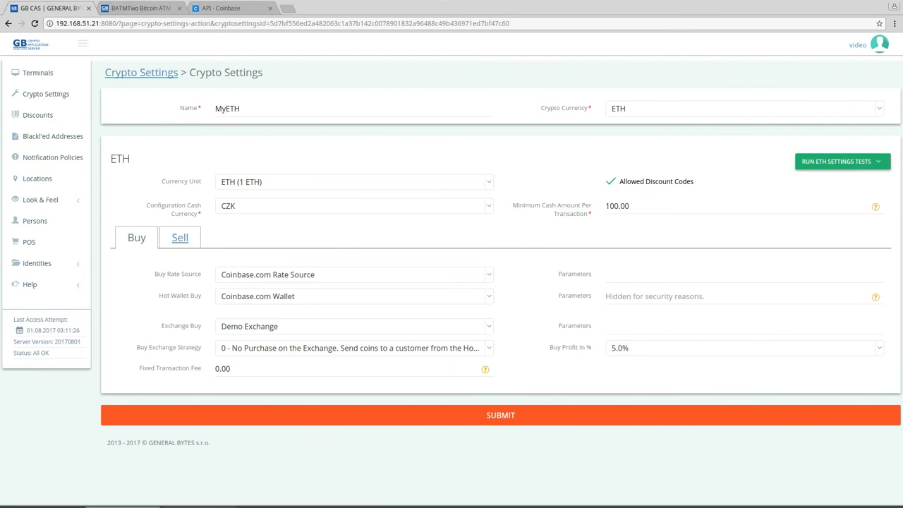
pyautogui.click(840, 161)
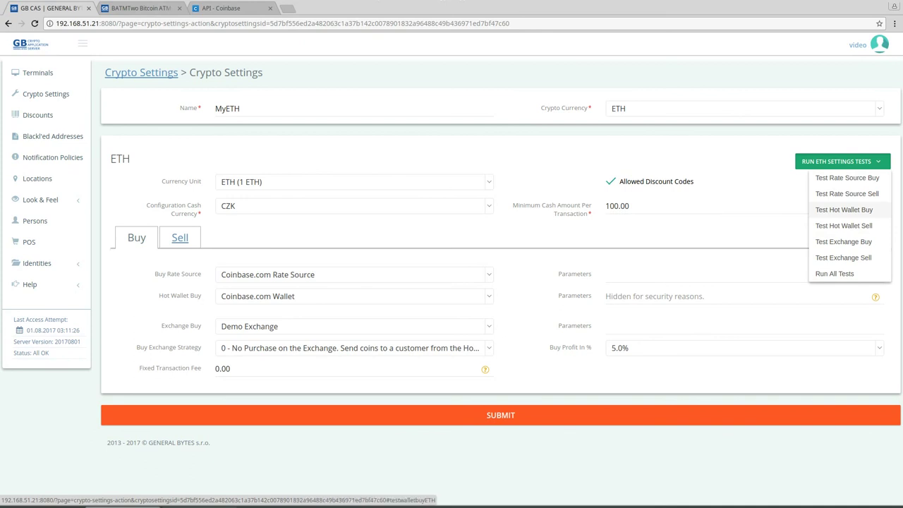
pyautogui.click(844, 209)
pyautogui.click(550, 302)
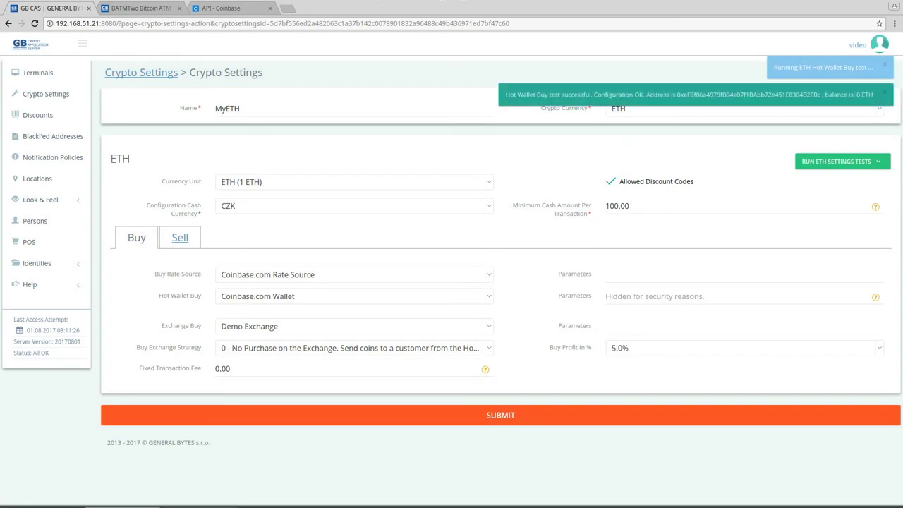
pyautogui.doubleClick(748, 94)
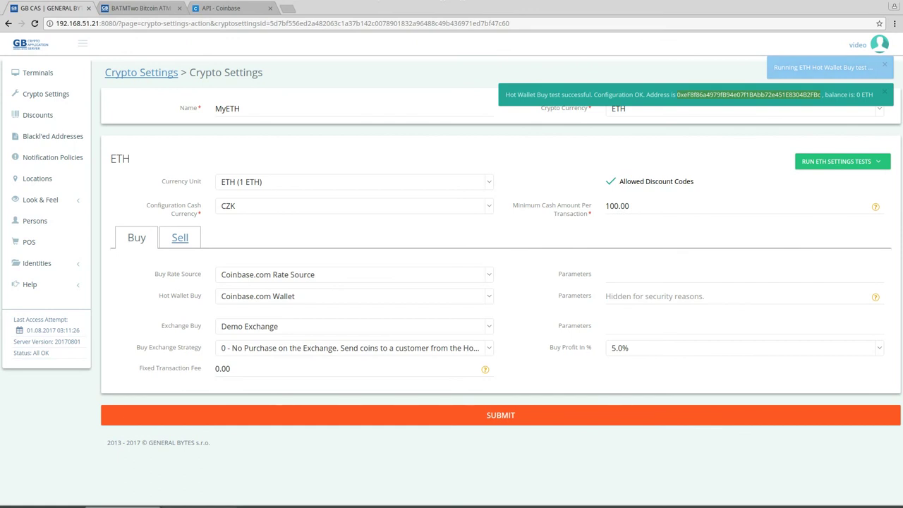
pyautogui.doubleClick(868, 94)
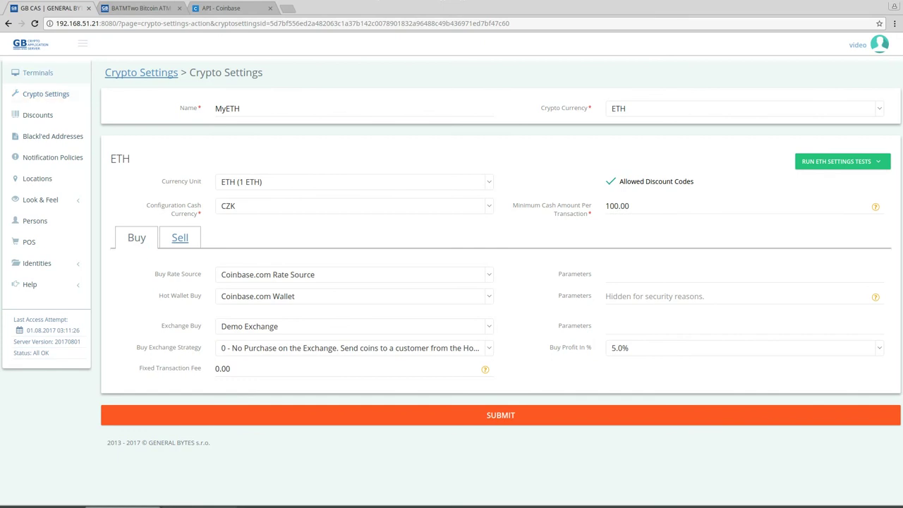
# Add ETH to the crypto currencies of terminal BT100305.
pyautogui.click(37, 72)
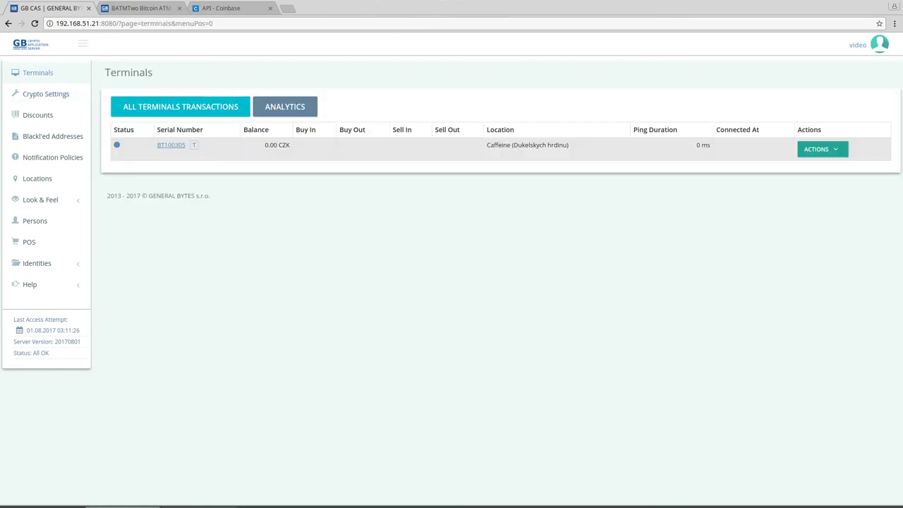
pyautogui.click(171, 145)
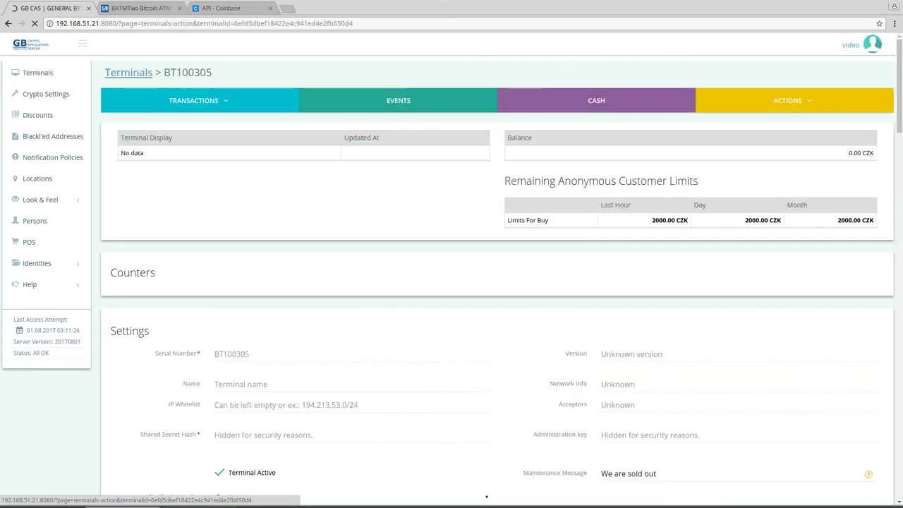
pyautogui.scroll(-1, 497, 283)
pyautogui.scroll(-4, 497, 278)
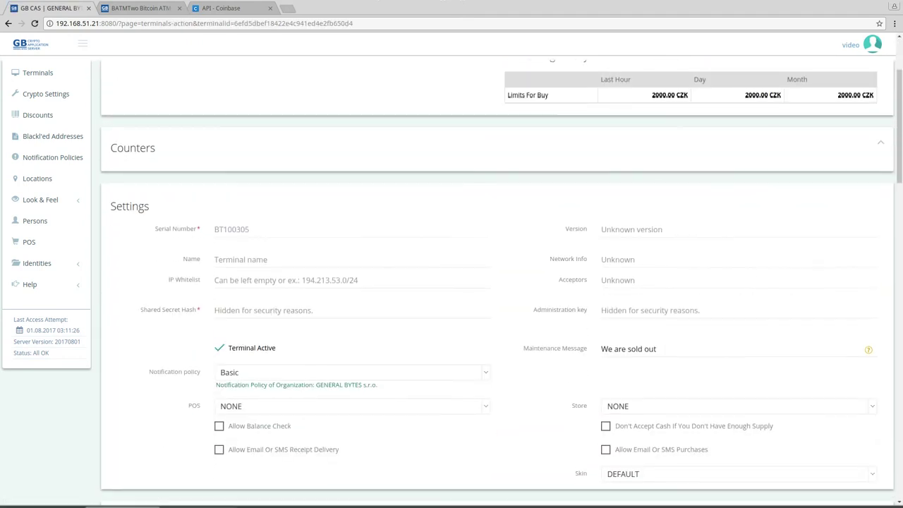
pyautogui.scroll(-1, 496, 278)
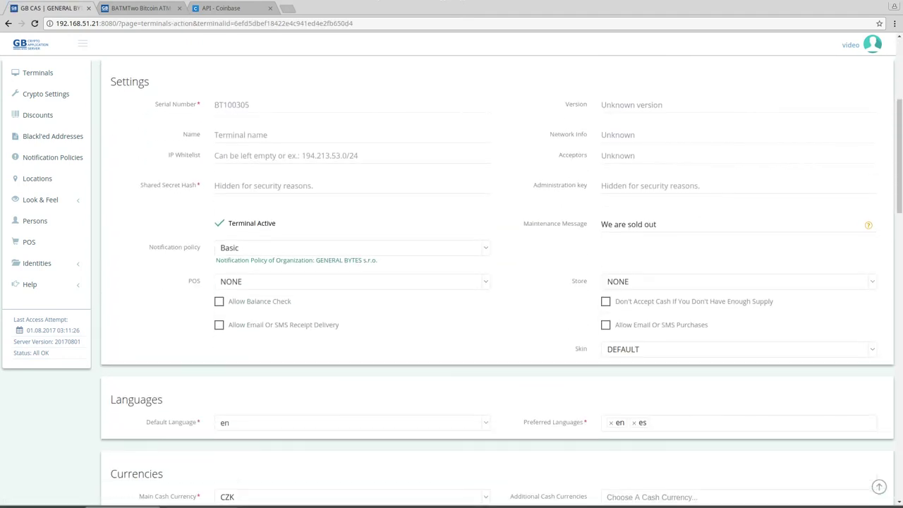
pyautogui.scroll(-3, 497, 278)
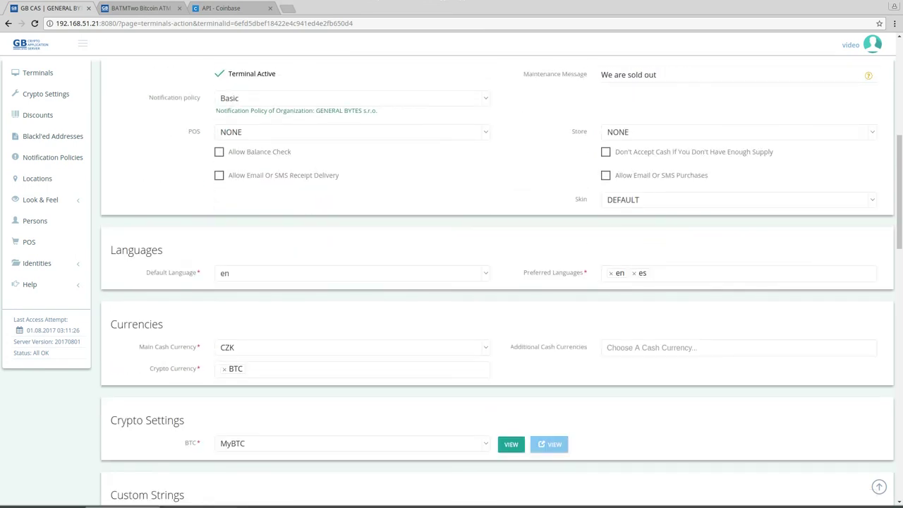
pyautogui.click(352, 369)
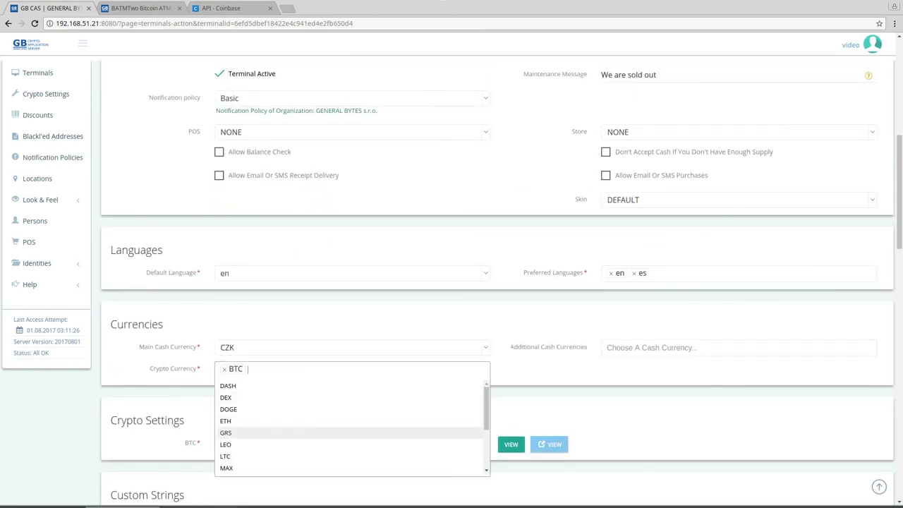
pyautogui.click(350, 421)
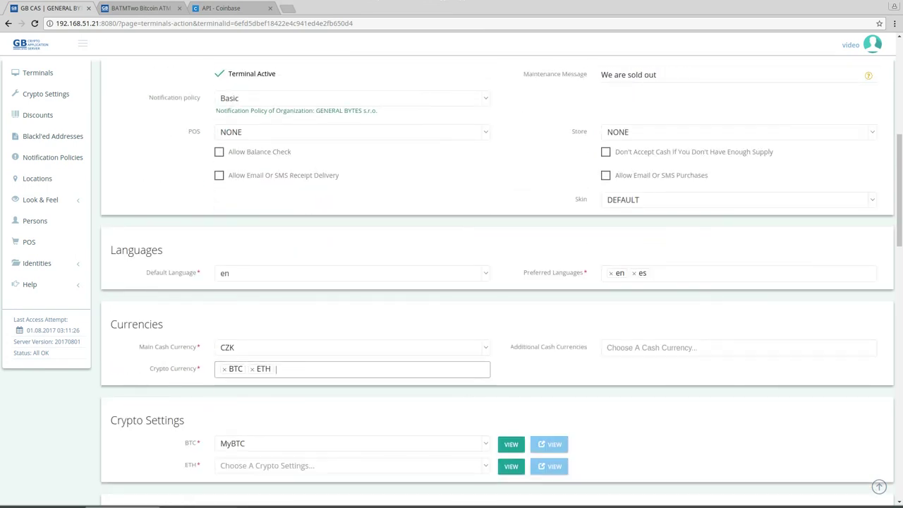
# Assign MyETH as the terminal's ETH crypto setting and save the modified terminal.
pyautogui.scroll(-2, 501, 188)
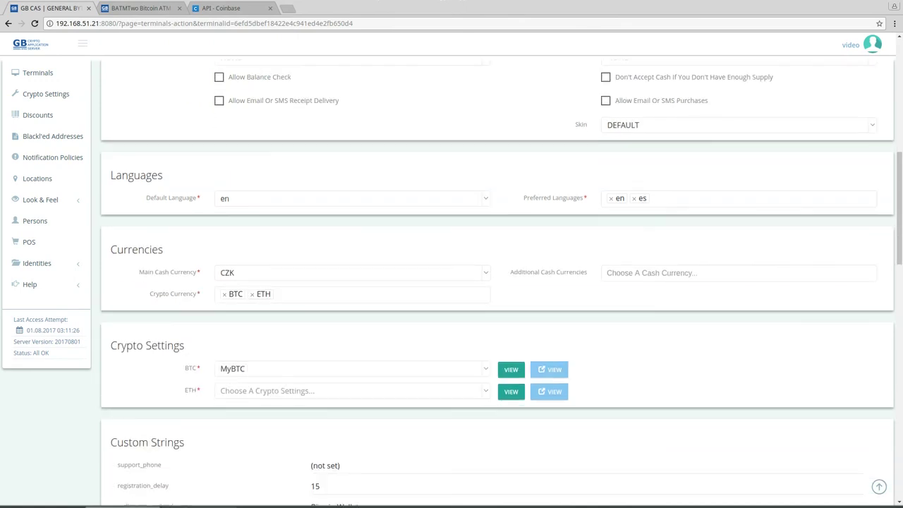
pyautogui.click(352, 391)
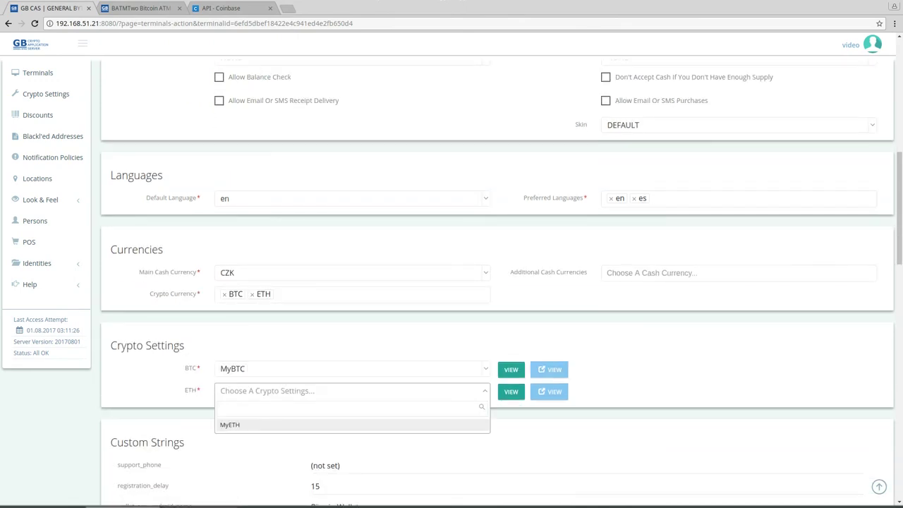
pyautogui.press('Return')
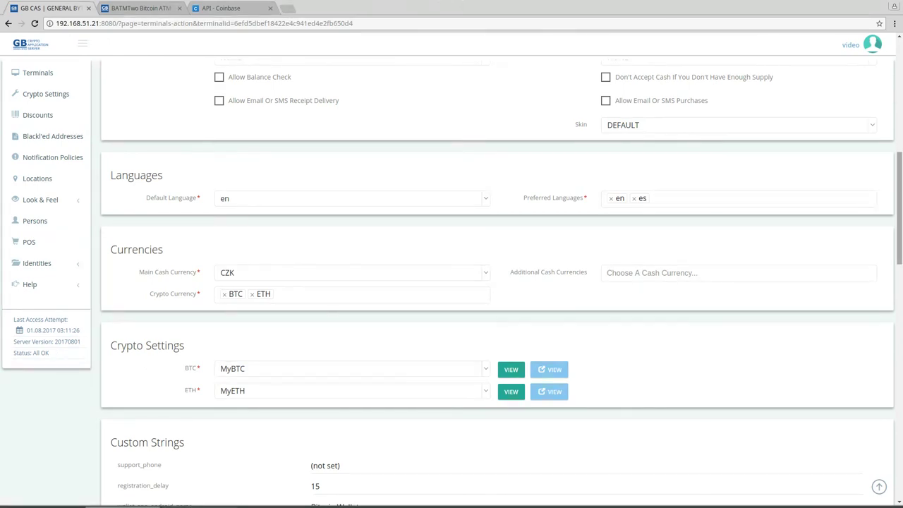
pyautogui.scroll(-15, 497, 282)
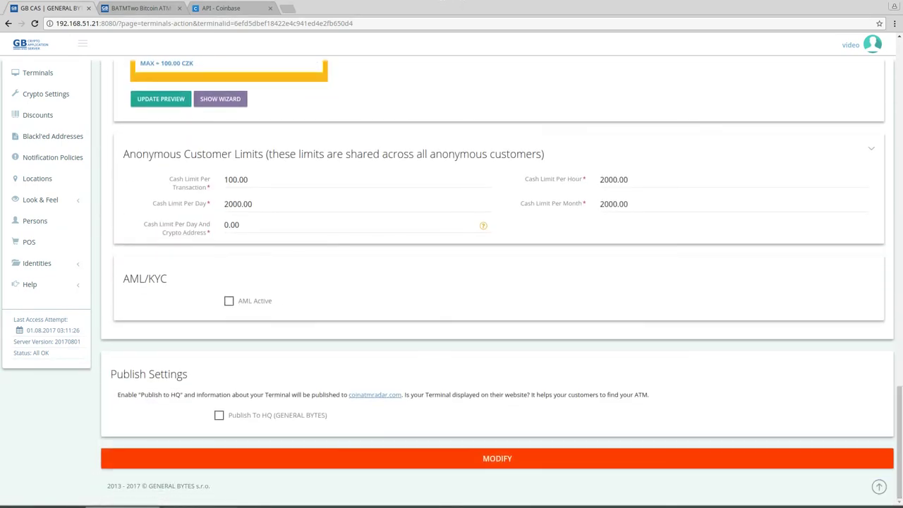
pyautogui.click(497, 458)
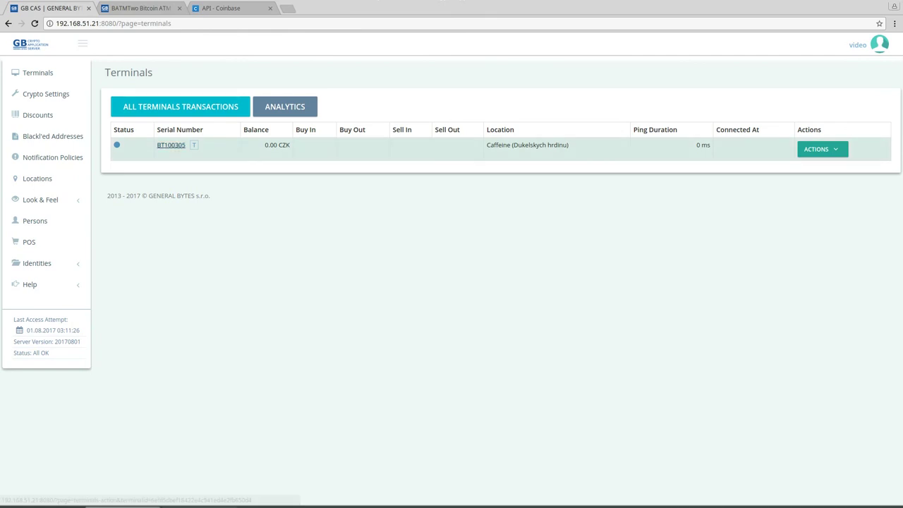
# Reopen terminal BT100305 to review its crypto settings and open its MyBTC setting in a separate browser tab.
pyautogui.click(170, 145)
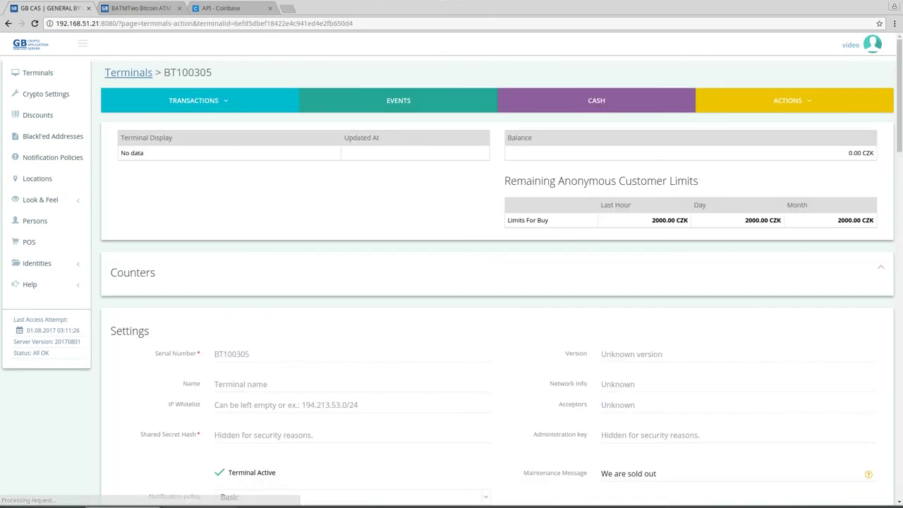
pyautogui.scroll(-3, 497, 282)
pyautogui.scroll(-4, 497, 282)
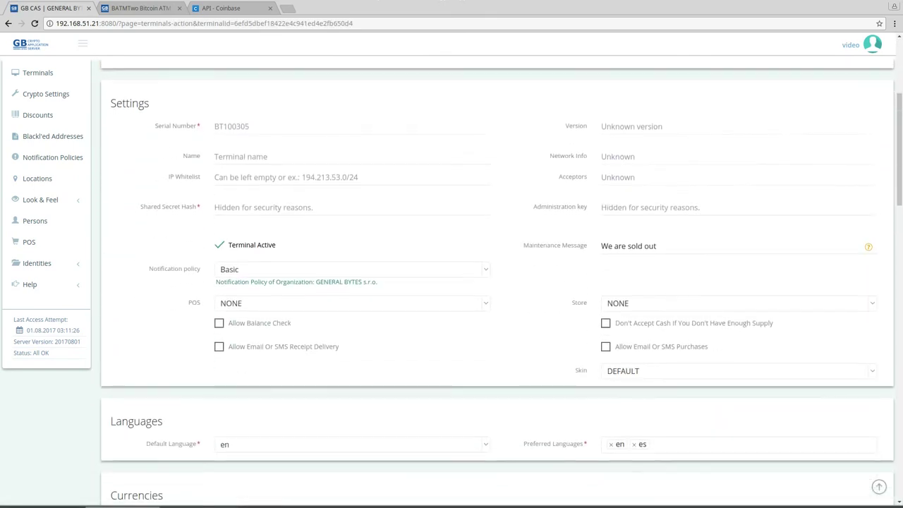
pyautogui.scroll(-1, 497, 282)
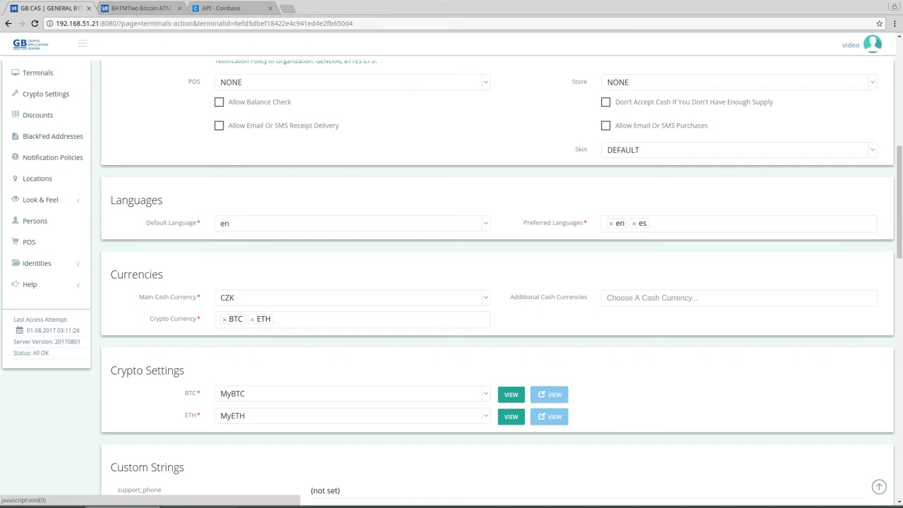
pyautogui.click(549, 394)
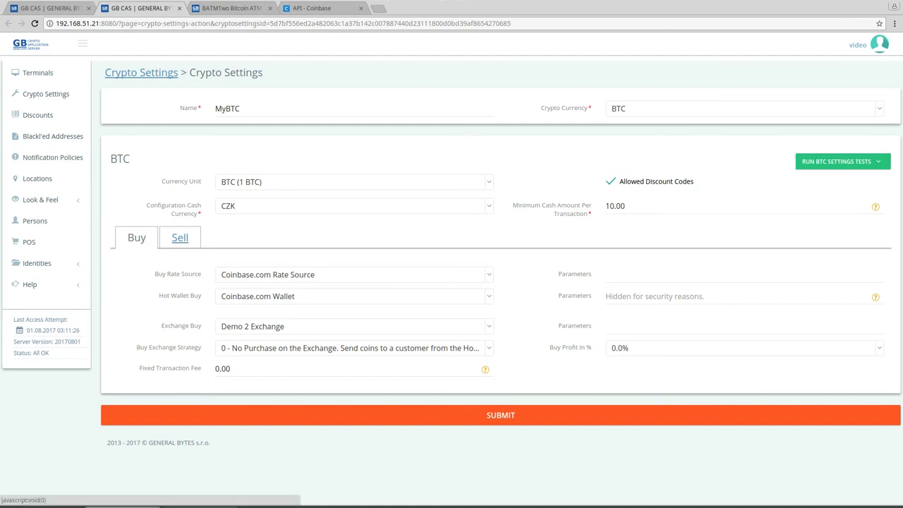
# Search MyBTC's Hot Wallet Buy options for the Coinbase wallets using "coinba".
pyautogui.click(354, 297)
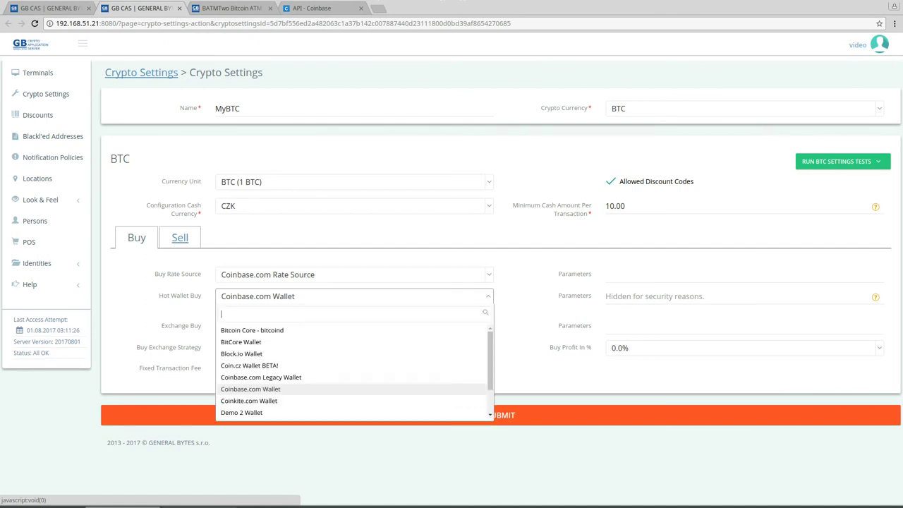
pyautogui.press('Up')
pyautogui.press('Up')
pyautogui.press('Up')
pyautogui.press('Up')
pyautogui.write('coins')
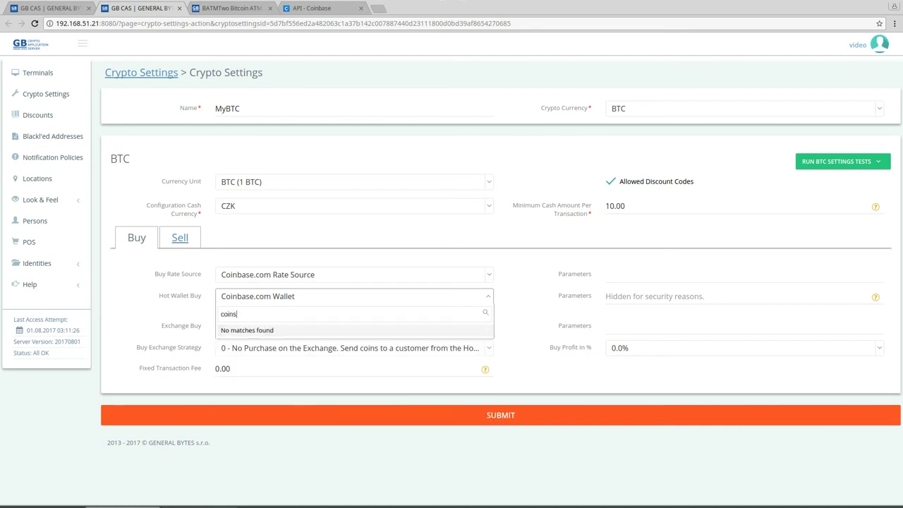
pyautogui.press('BackSpace')
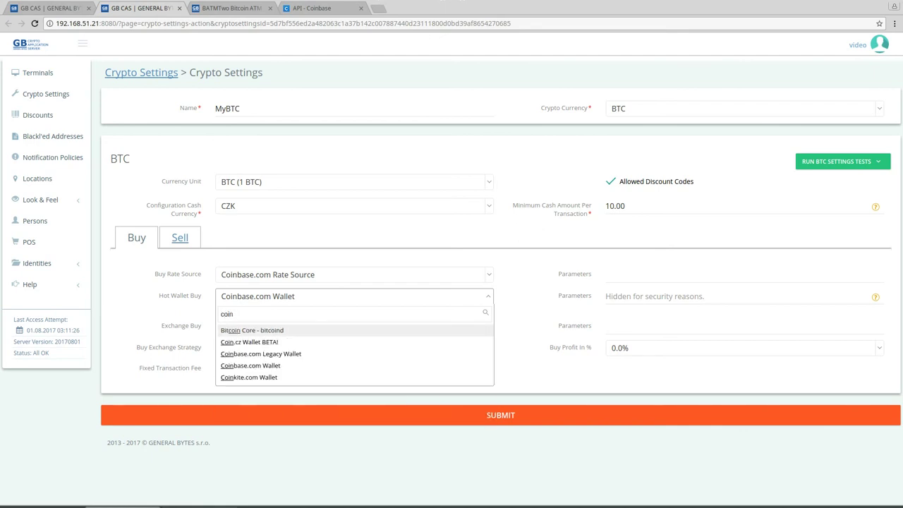
pyautogui.write('ba')
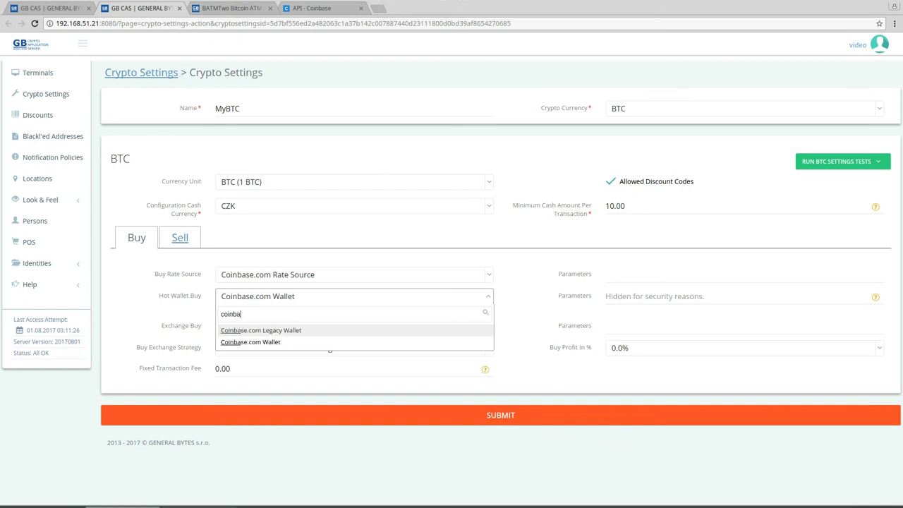
# Compare Coinbase.com Legacy Wallet with Coinbase.com Wallet, keep Coinbase.com Wallet for MyBTC, and check its expected parameter format.
pyautogui.press('Down')
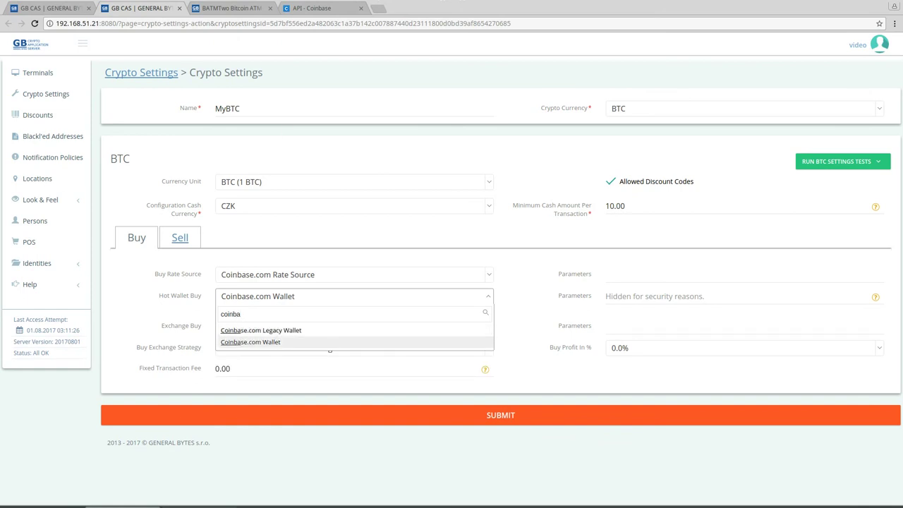
pyautogui.press('Up')
pyautogui.press('Down')
pyautogui.press('Up')
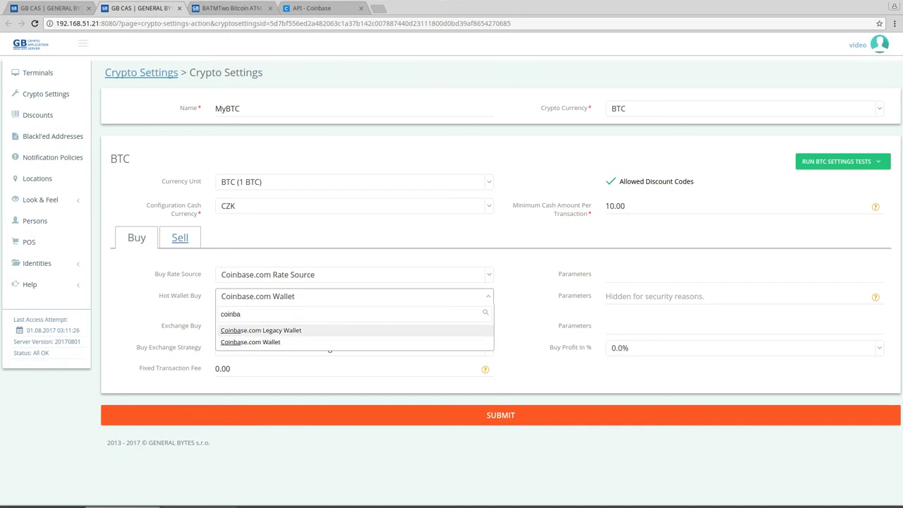
pyautogui.press('Down')
pyautogui.press('Up')
pyautogui.press('Down')
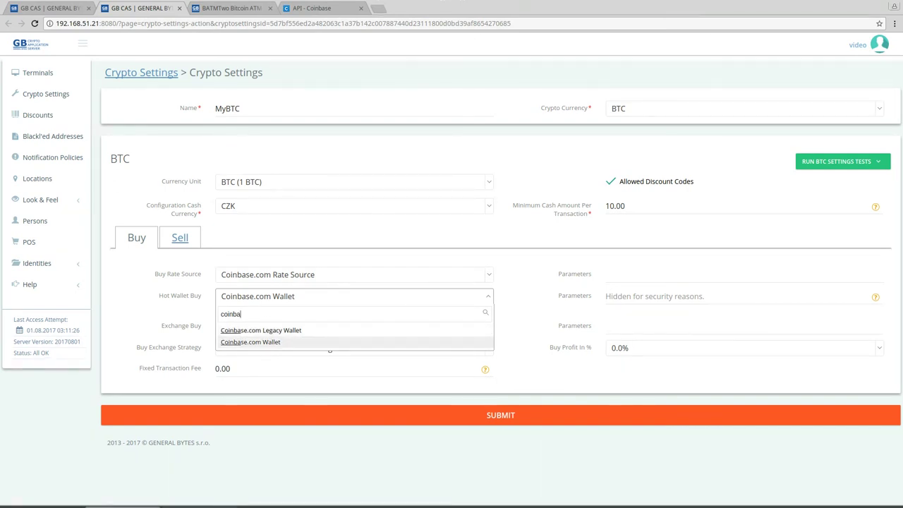
pyautogui.press('Return')
pyautogui.click(606, 297)
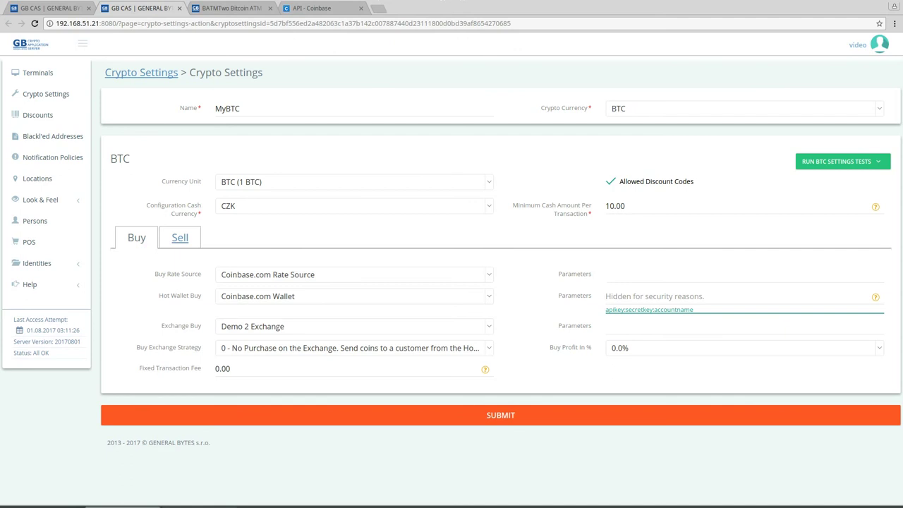
pyautogui.press('Tab')
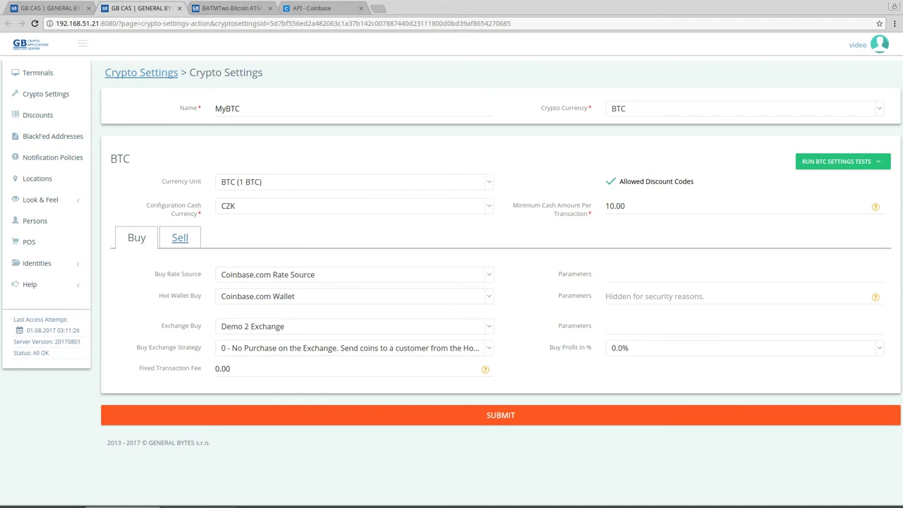
# Add a new crypto setting named MyLTC with LTC as its crypto currency.
pyautogui.click(46, 94)
pyautogui.click(135, 106)
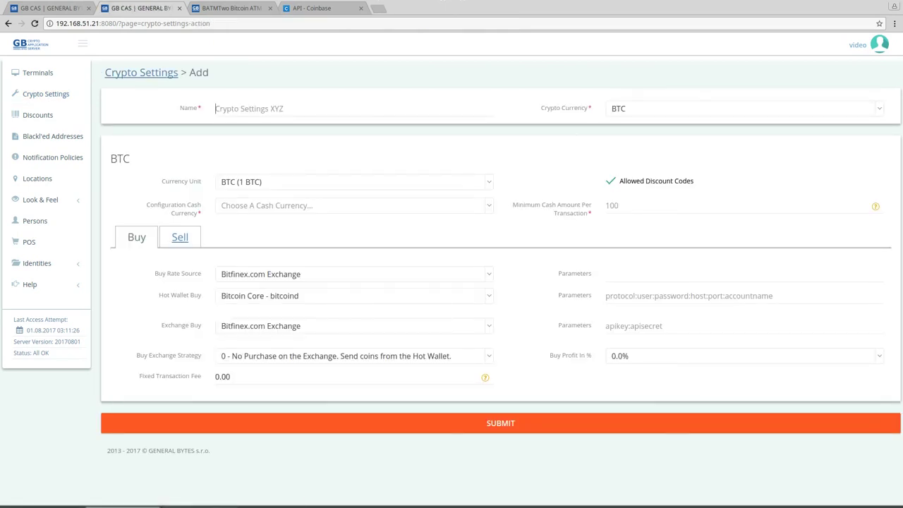
pyautogui.write('MyL')
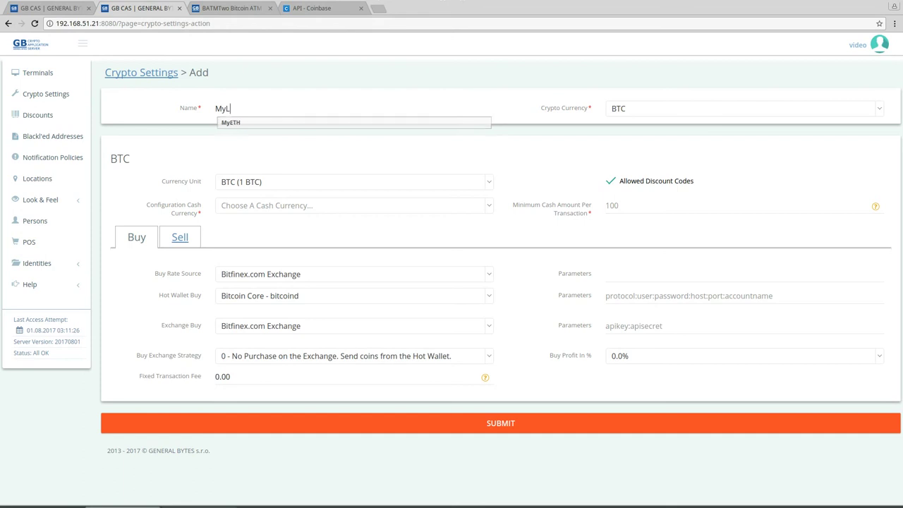
pyautogui.write('TC')
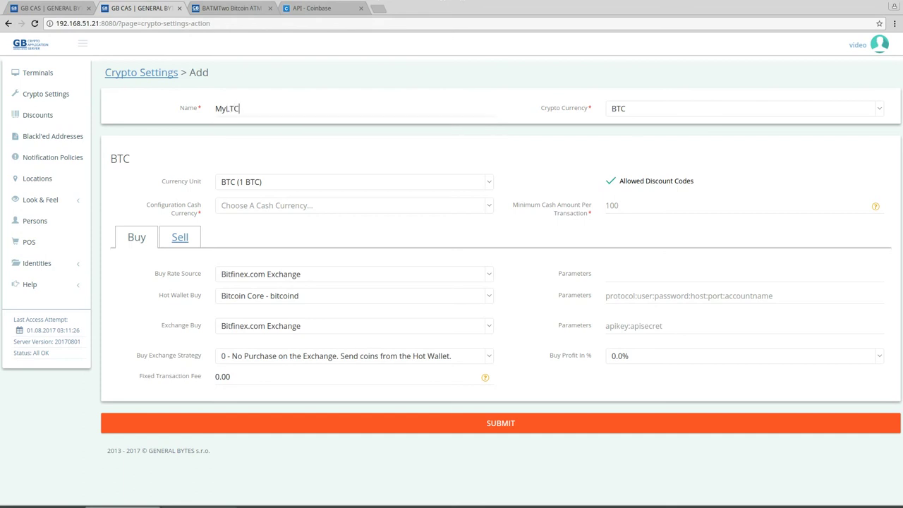
pyautogui.click(744, 109)
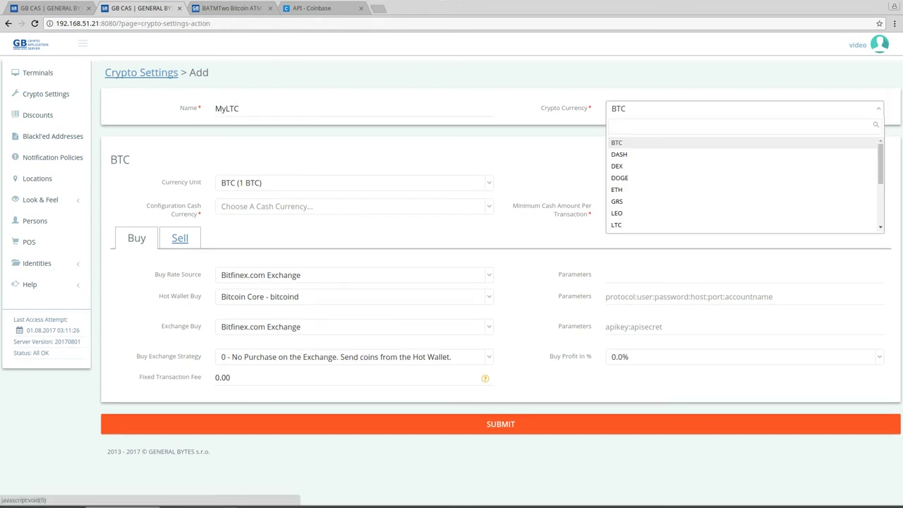
pyautogui.write('LTC')
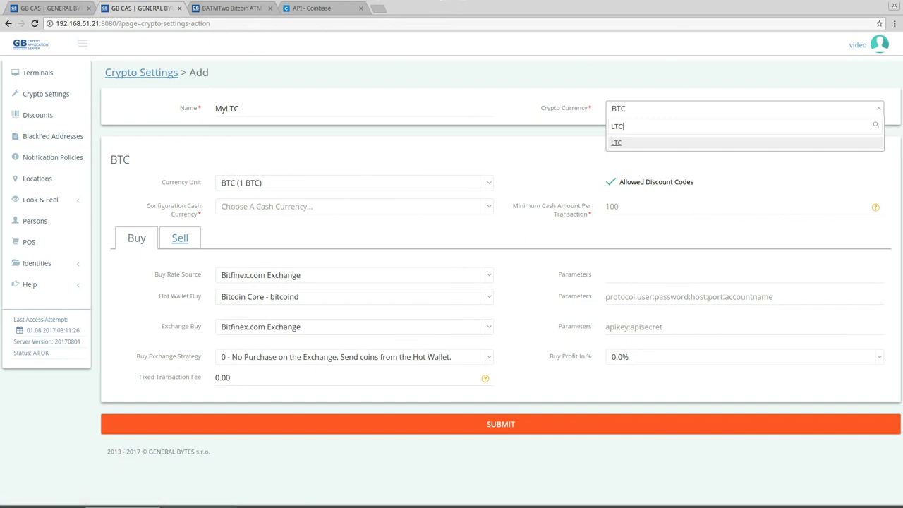
pyautogui.press('Return')
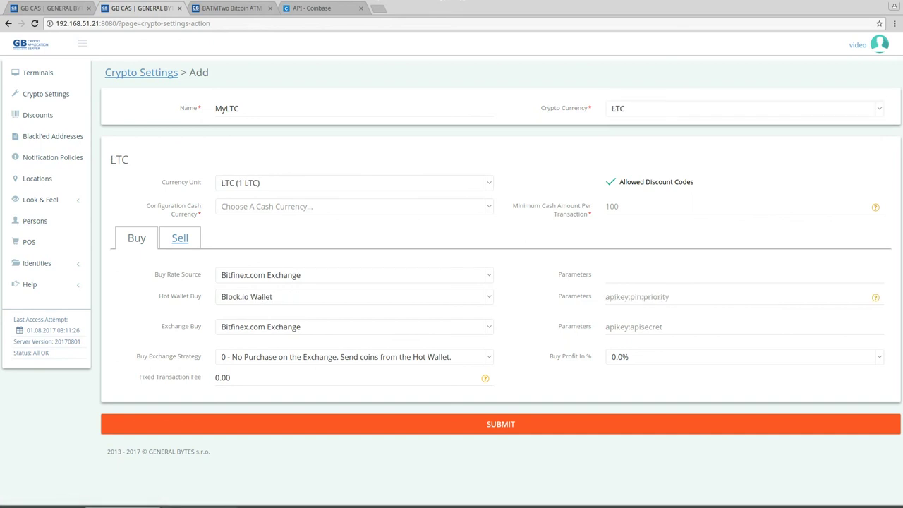
# Set MyLTC's configuration cash currency to CZK and its minimum cash amount per transaction to 100.
pyautogui.click(353, 206)
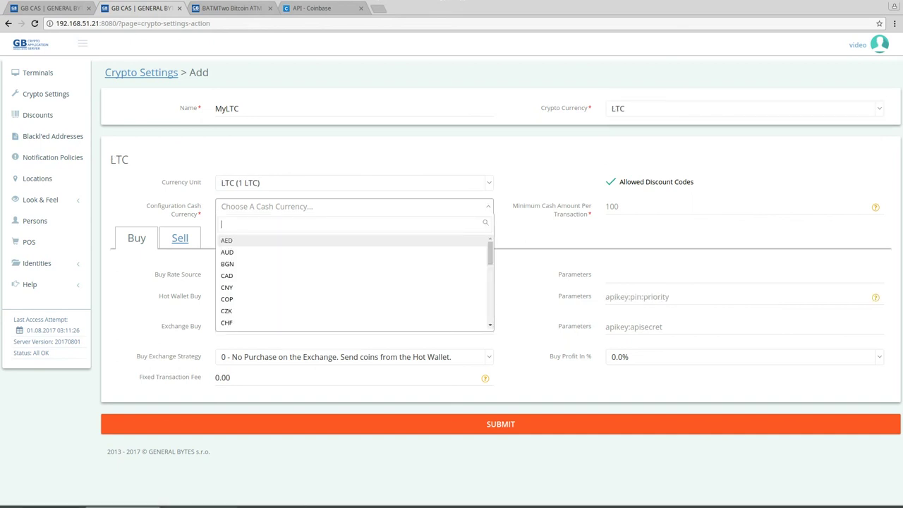
pyautogui.write('CZK')
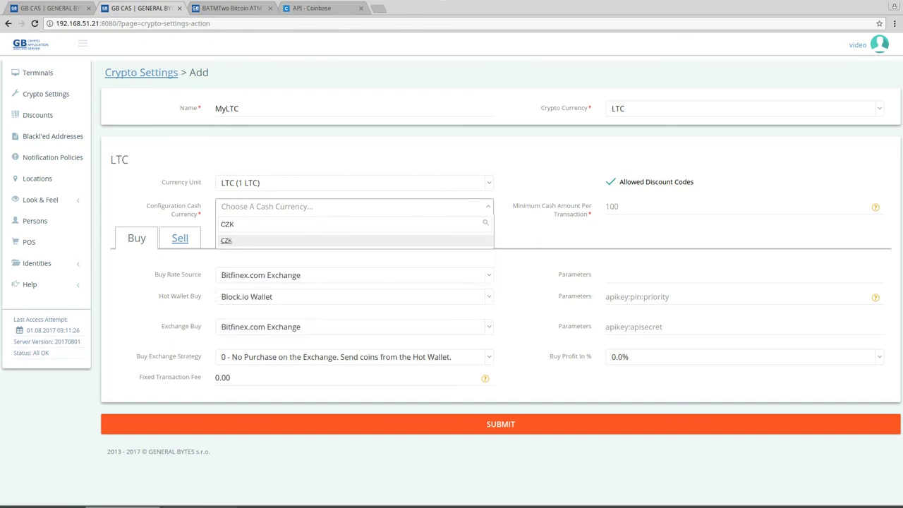
pyautogui.press('Return')
pyautogui.click(606, 206)
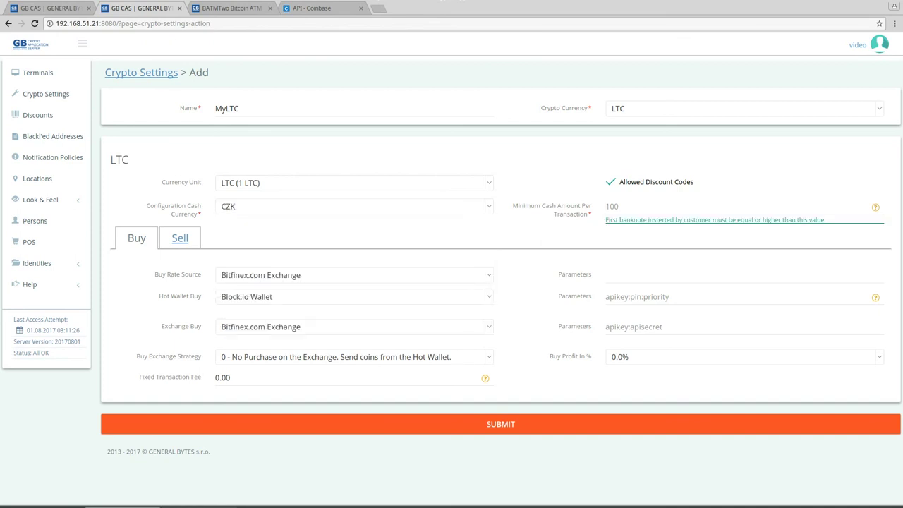
pyautogui.write('100')
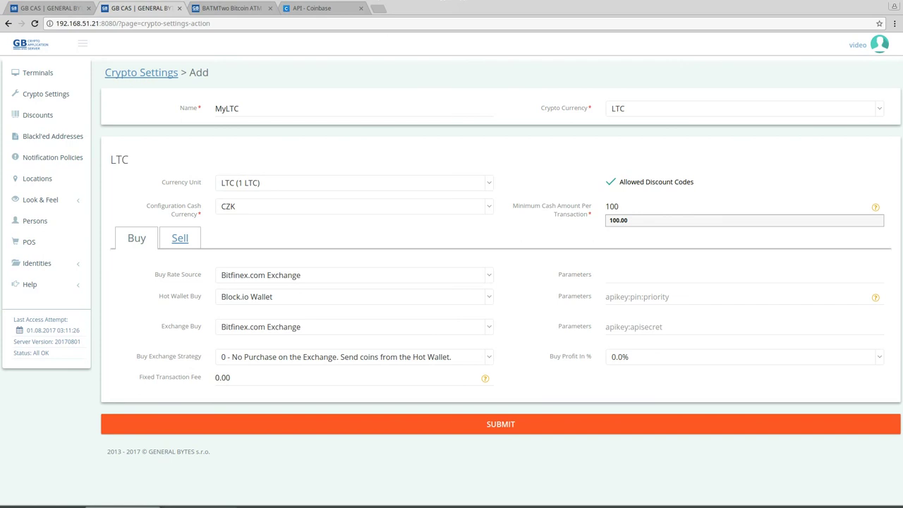
# Choose Coinbase.com Rate Source as MyLTC's buy rate source and fill in its masked parameters.
pyautogui.click(353, 275)
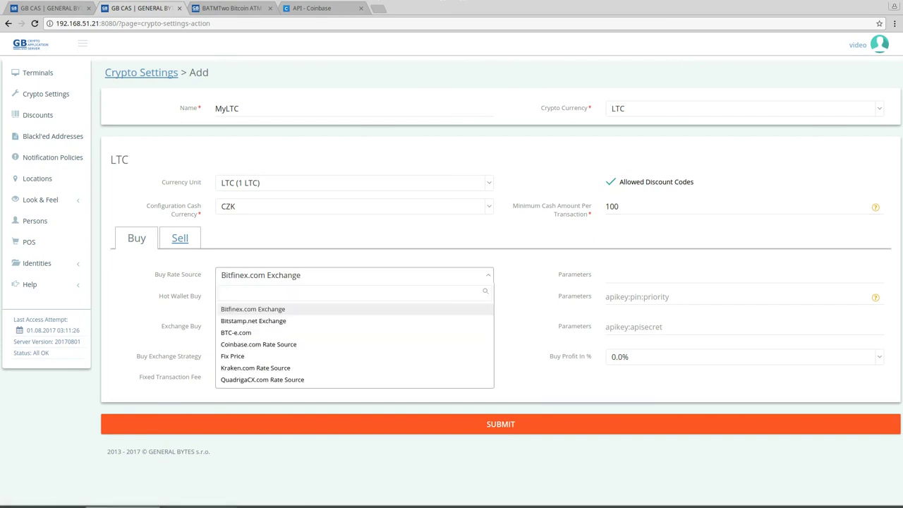
pyautogui.write('coinba')
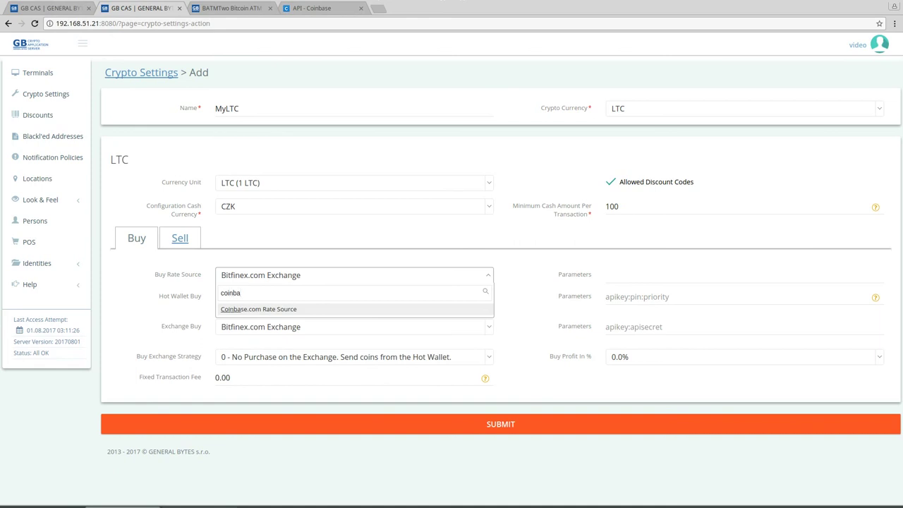
pyautogui.press('Return')
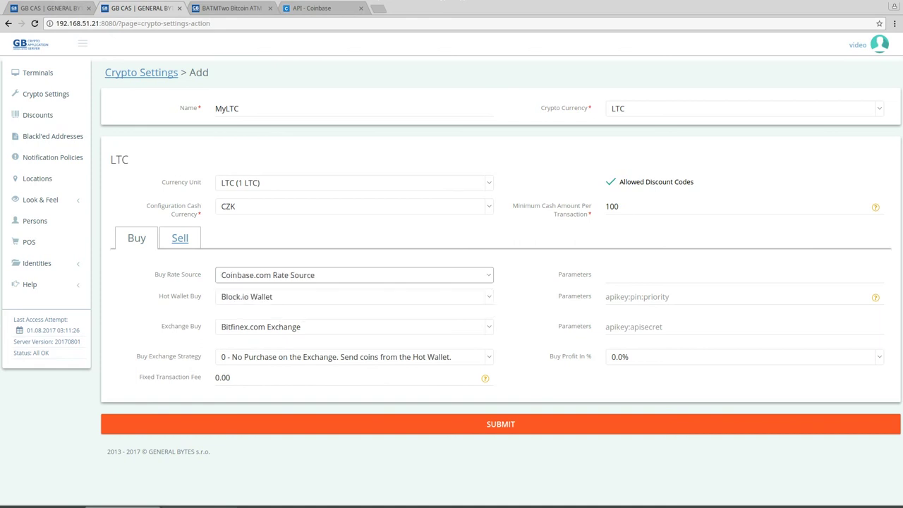
pyautogui.click(606, 276)
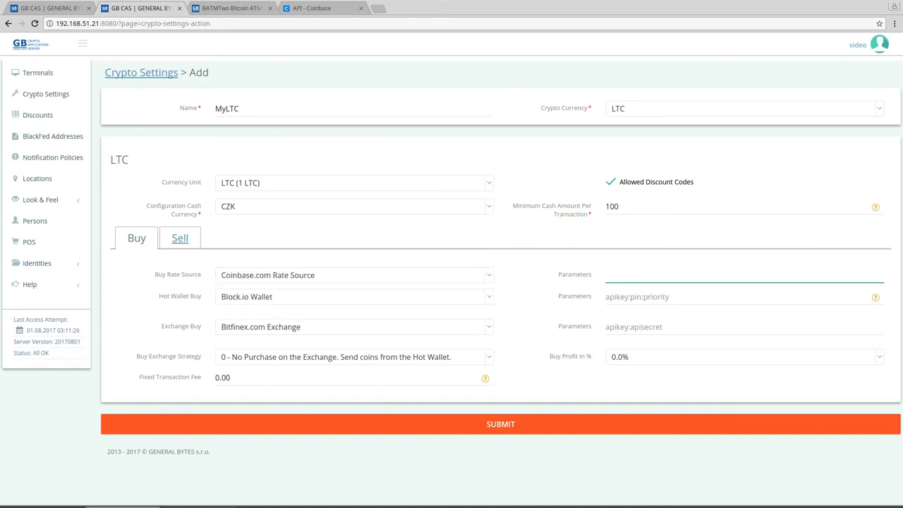
pyautogui.write('•••')
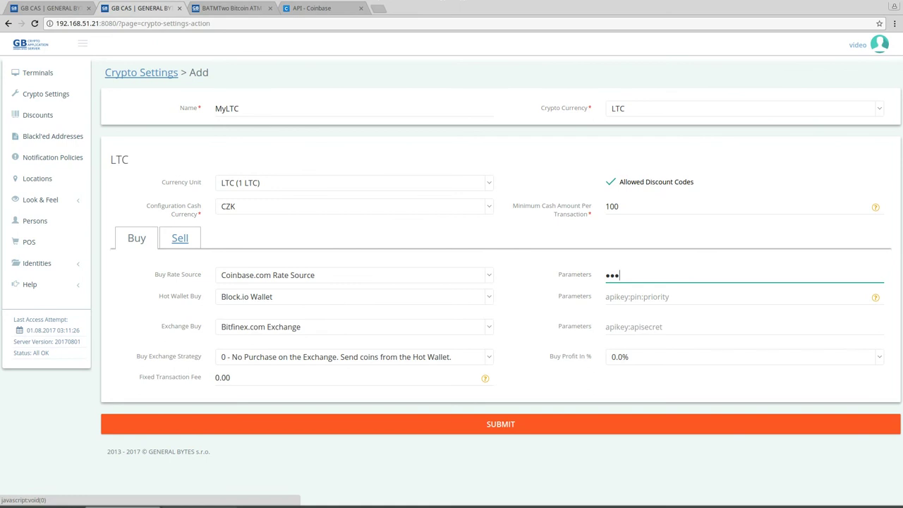
# Set MyLTC's Hot Wallet Buy to Coinbase.com Wallet and paste the API key and secret key from the text document as its parameters.
pyautogui.click(353, 296)
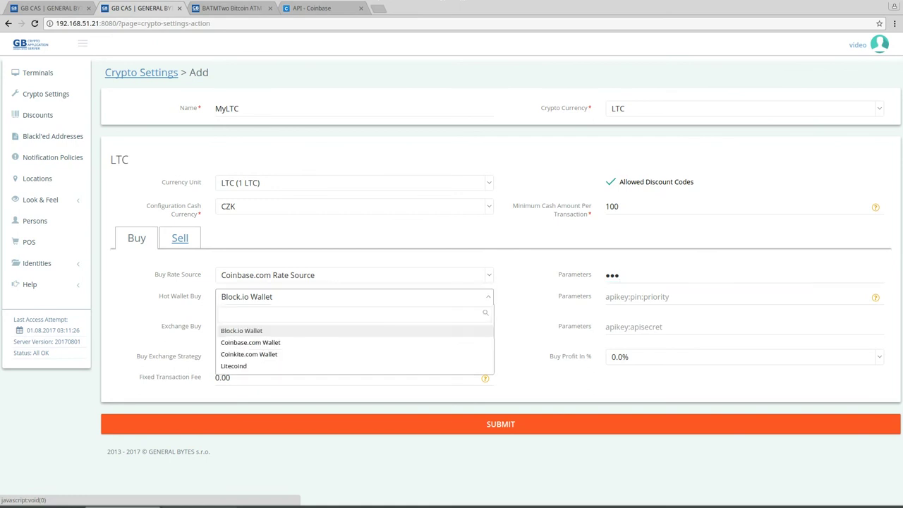
pyautogui.click(251, 342)
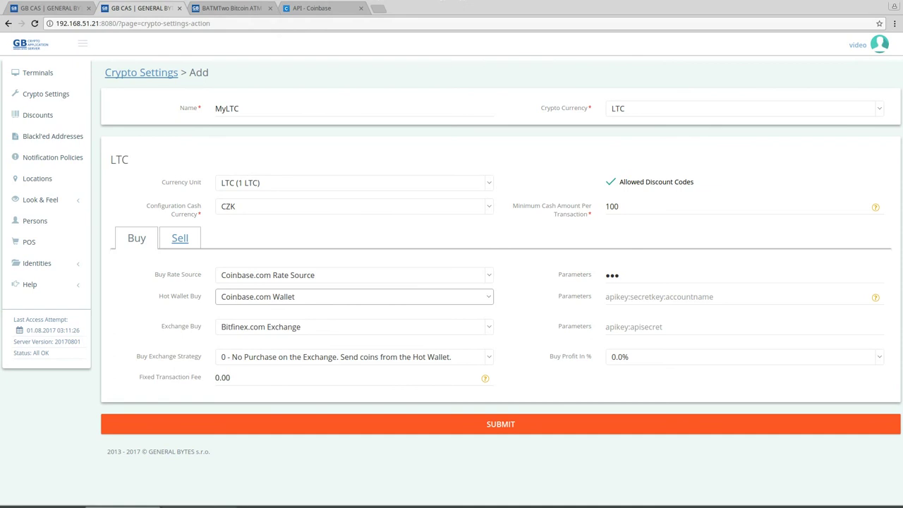
pyautogui.hotkey('alt', 'Tab')
pyautogui.hotkey('ctrl', 'a')
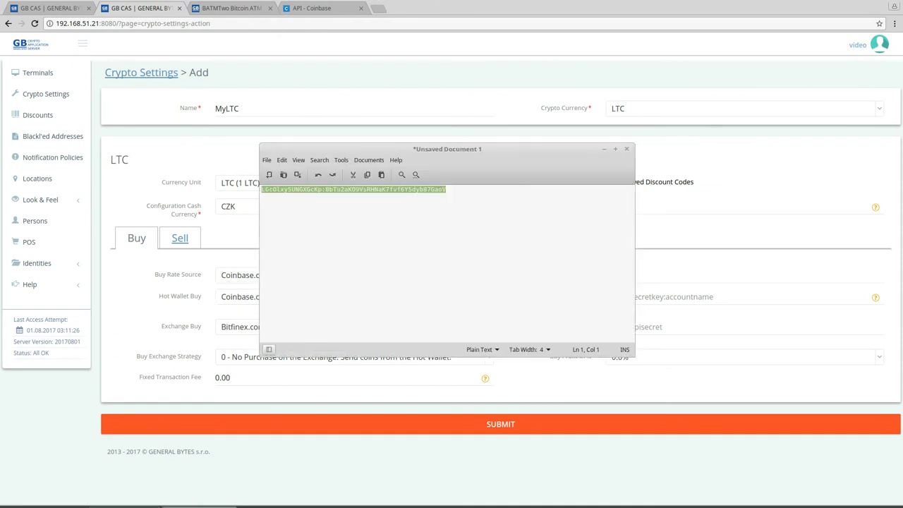
pyautogui.click(671, 297)
pyautogui.hotkey('ctrl', 'v')
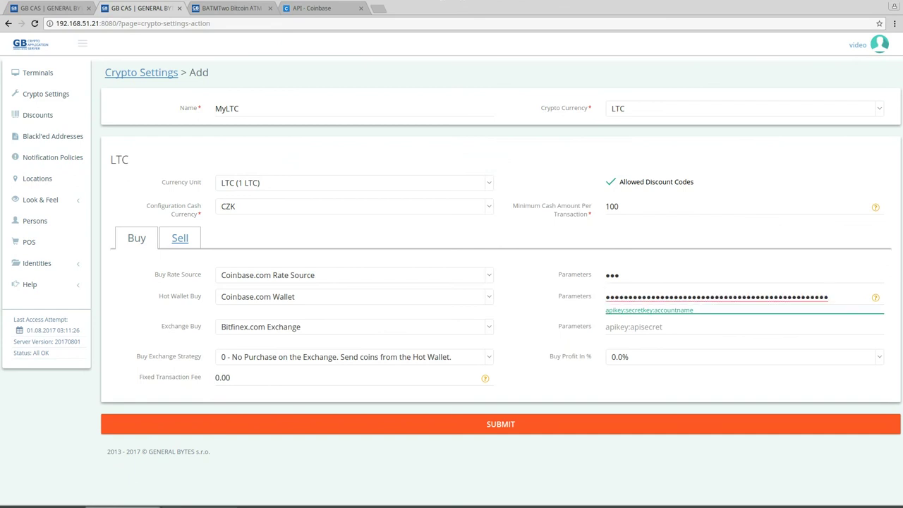
pyautogui.click(353, 327)
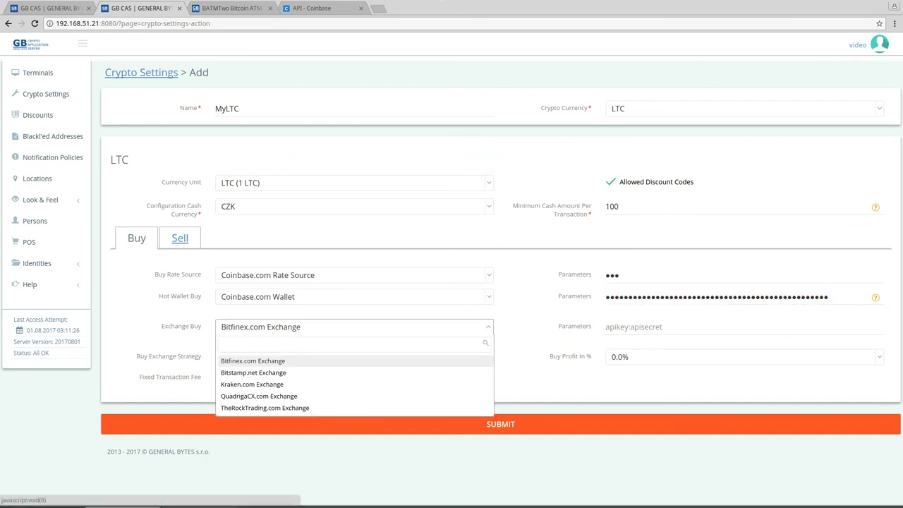
pyautogui.write('de')
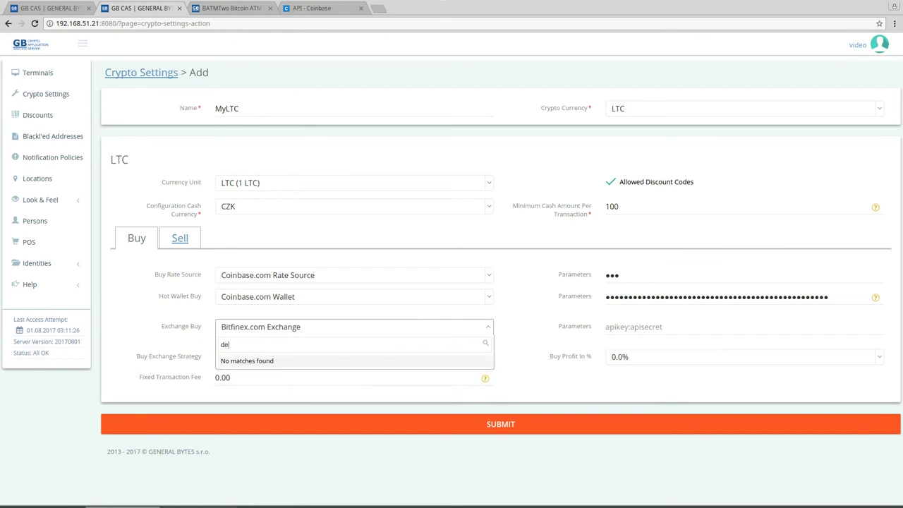
pyautogui.hotkey('ctrl', 'a')
pyautogui.press('BackSpace')
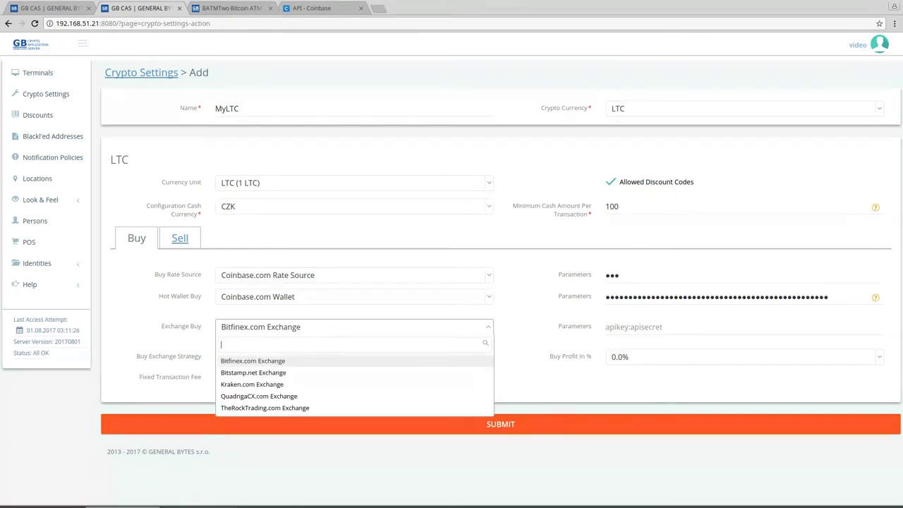
pyautogui.press('Escape')
pyautogui.press('Tab')
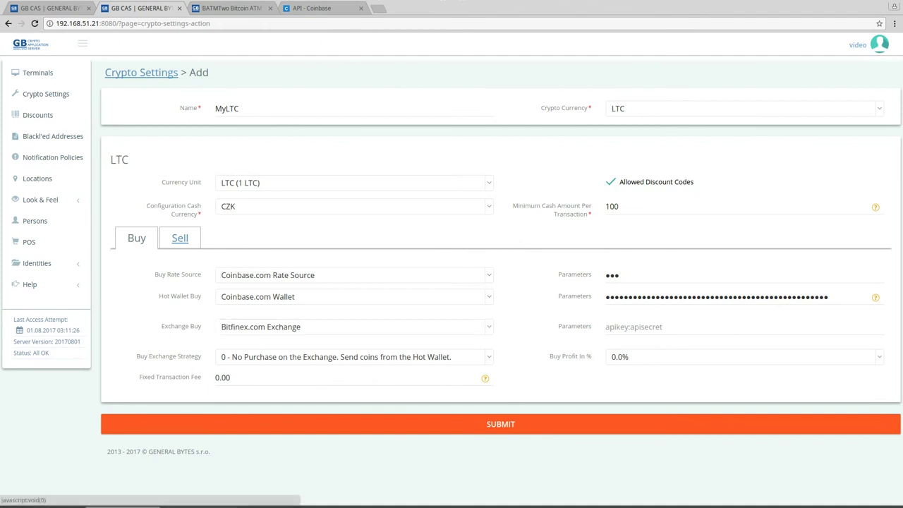
# Set MyLTC's buy profit to 5.0% and submit the new crypto setting.
pyautogui.click(744, 356)
pyautogui.write('5.0')
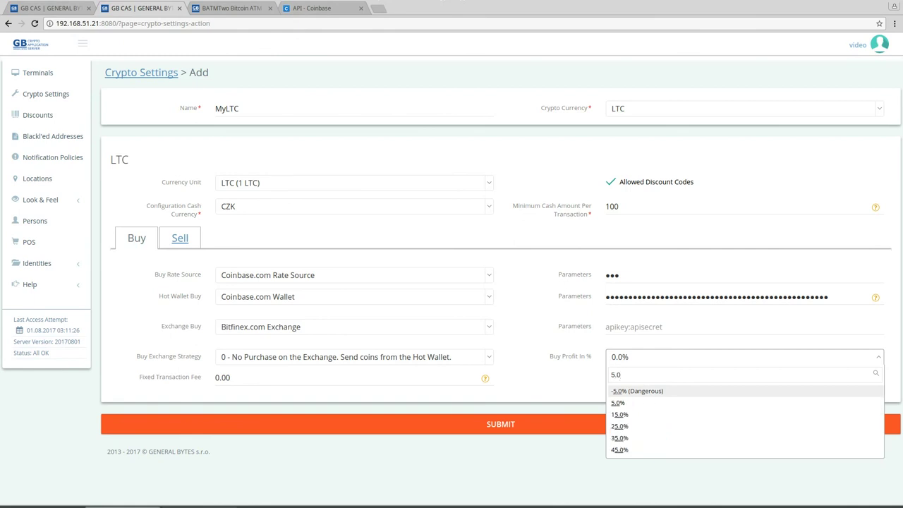
pyautogui.press('Down')
pyautogui.press('Return')
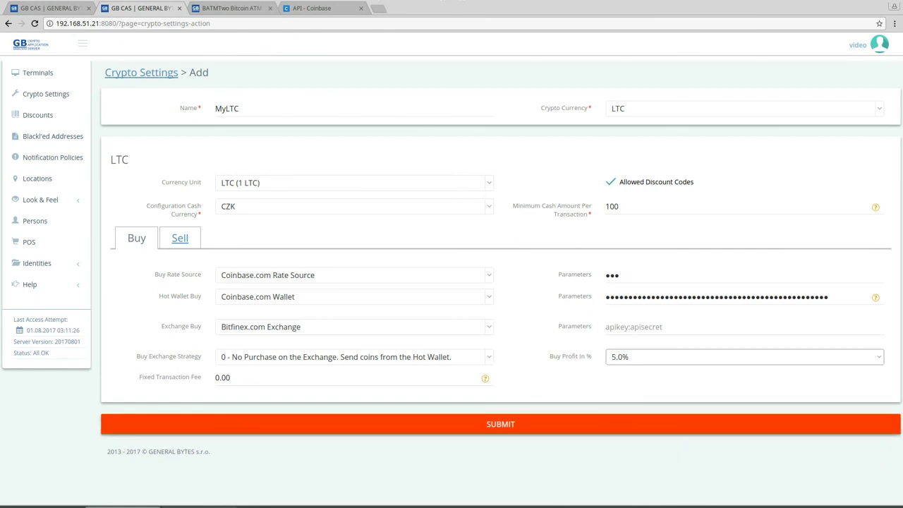
pyautogui.click(500, 424)
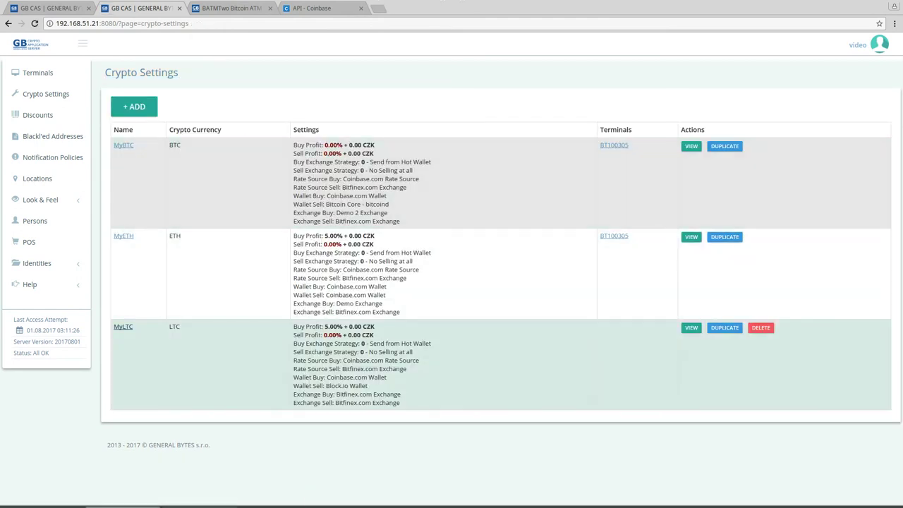
# Open the MyLTC crypto setting and run its Hot Wallet Buy test.
pyautogui.click(123, 327)
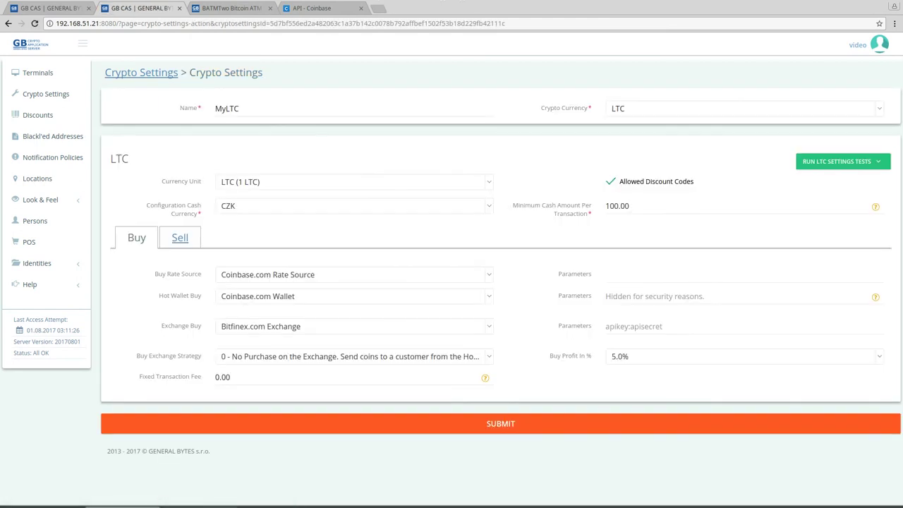
pyautogui.click(840, 162)
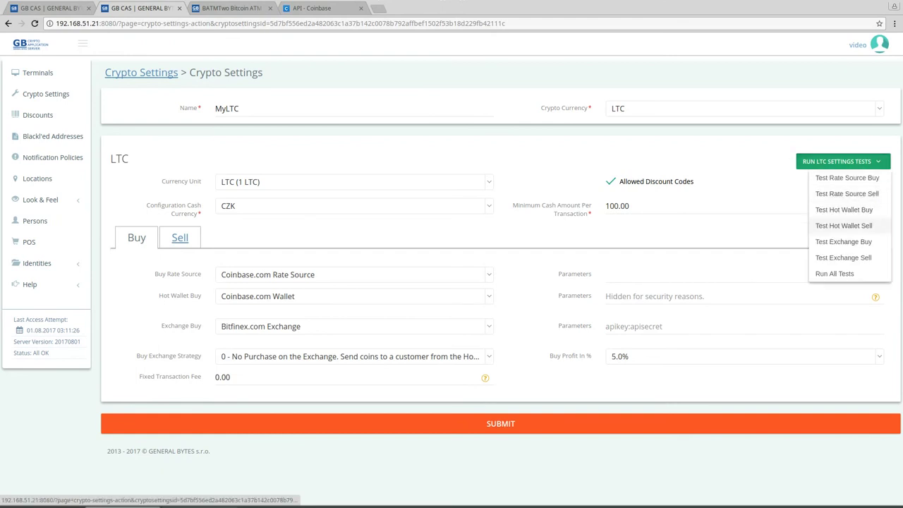
pyautogui.click(844, 209)
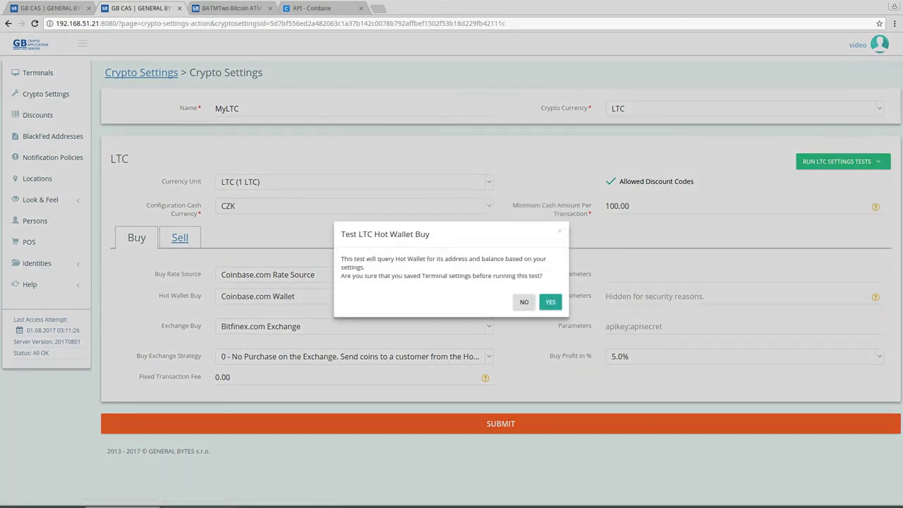
pyautogui.click(550, 301)
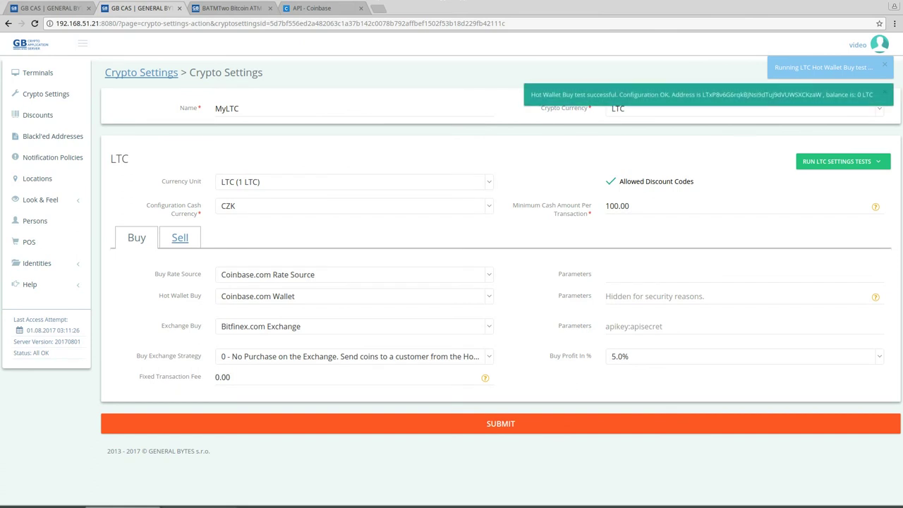
pyautogui.doubleClick(754, 94)
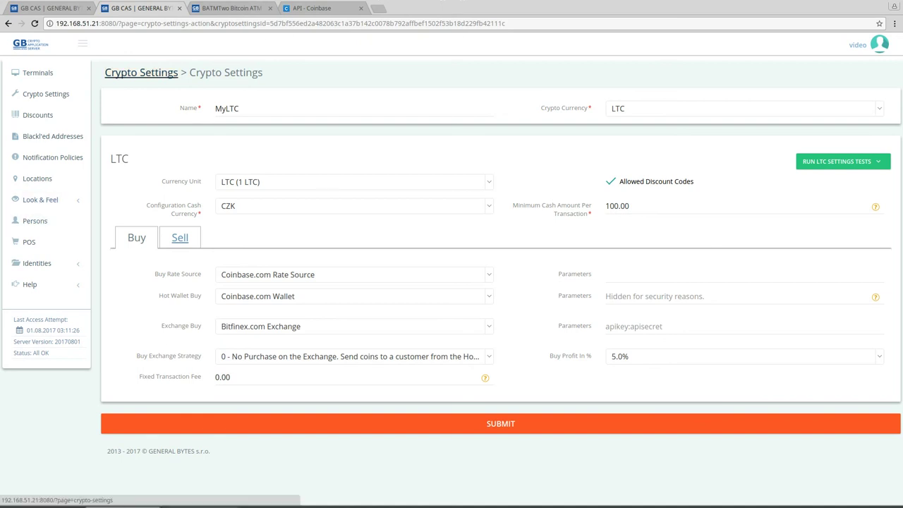
# Open terminal BT100305 and add LTC to its crypto currencies.
pyautogui.click(37, 72)
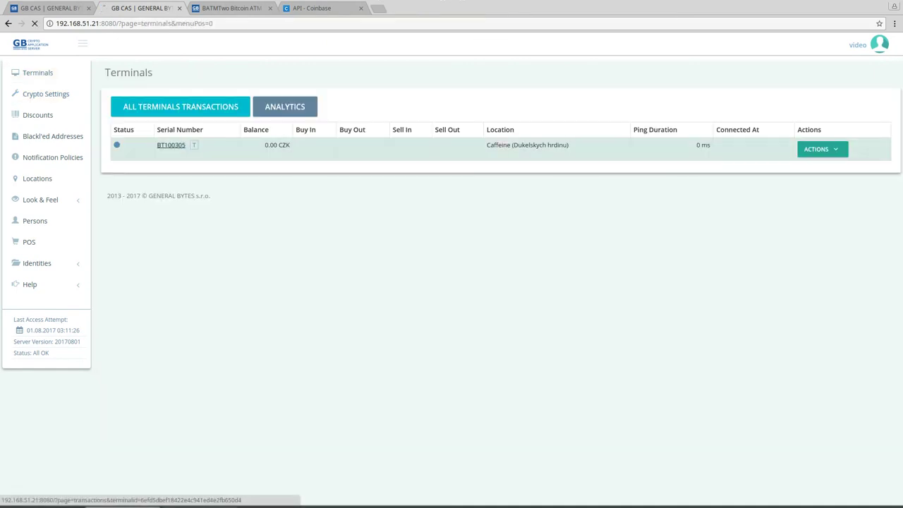
pyautogui.click(171, 145)
pyautogui.scroll(-6, 497, 282)
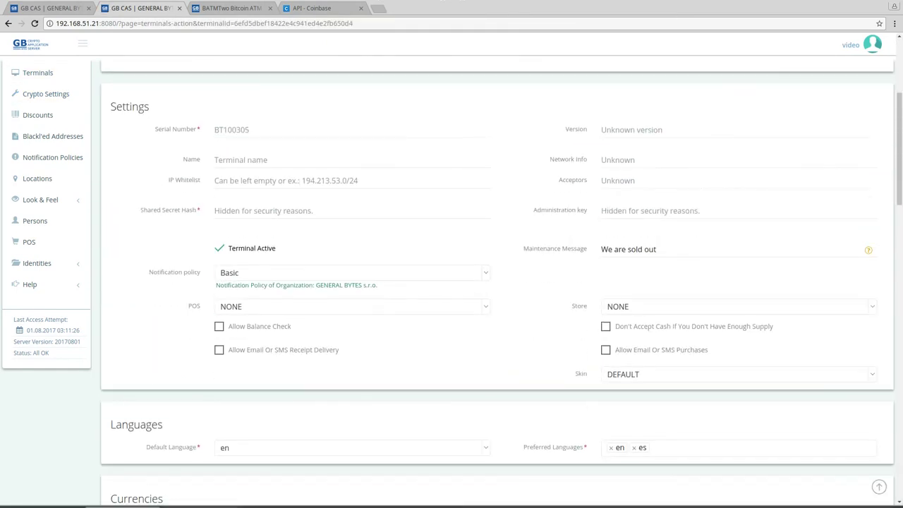
pyautogui.scroll(-1, 498, 283)
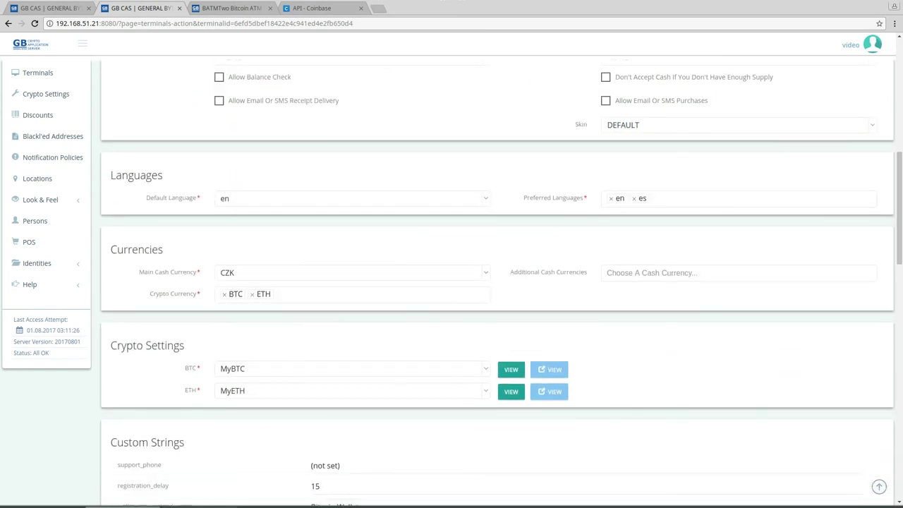
pyautogui.click(276, 294)
pyautogui.write('LT')
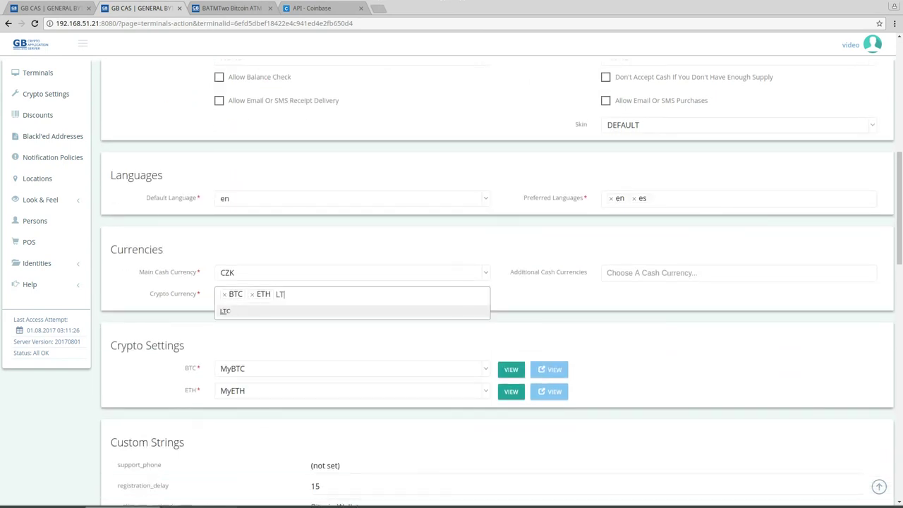
pyautogui.press('Return')
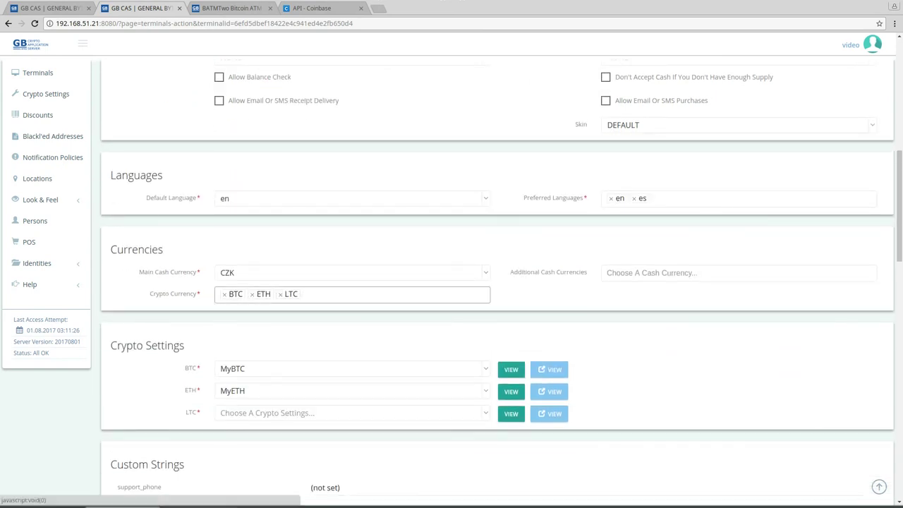
# Assign MyLTC as the terminal's LTC crypto setting and save the terminal changes.
pyautogui.click(352, 413)
pyautogui.press('Return')
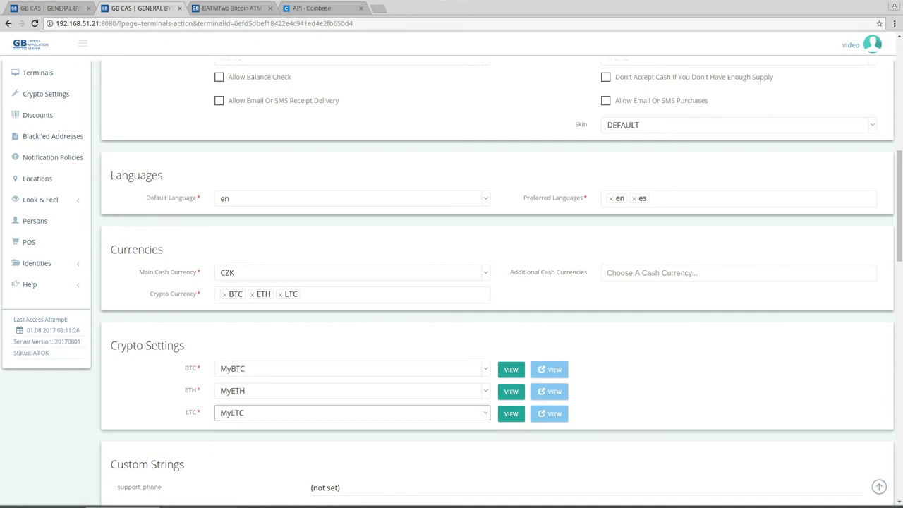
pyautogui.scroll(-10, 498, 282)
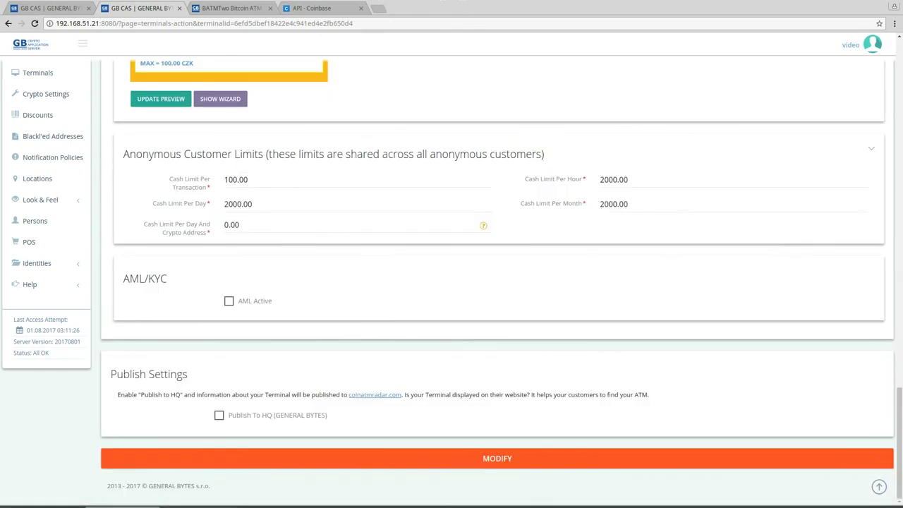
pyautogui.click(496, 458)
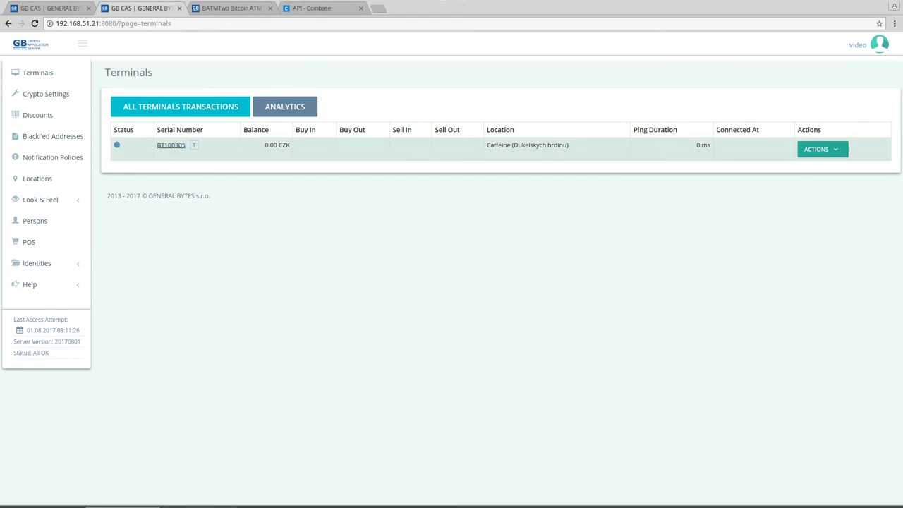
# Open the MyETH crypto setting and examine the available Exchange Buy and Buy Rate Source options without changing them.
pyautogui.click(45, 94)
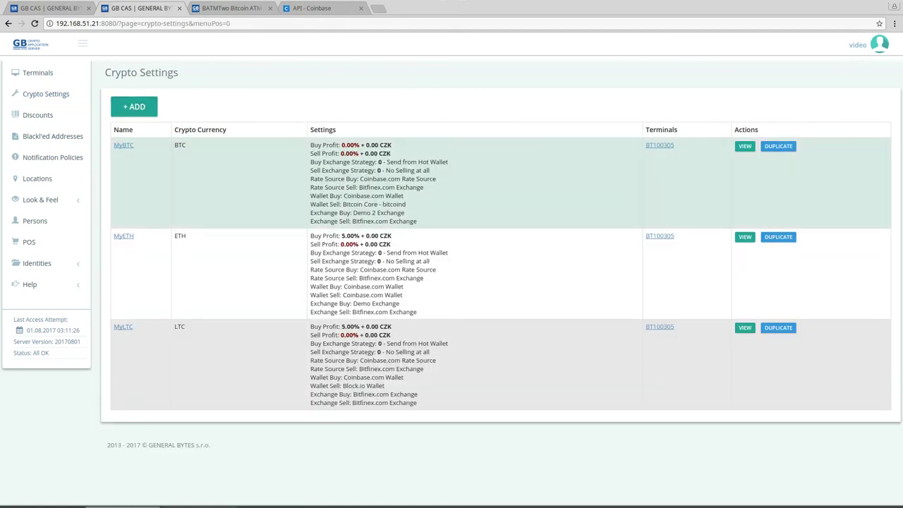
pyautogui.click(123, 236)
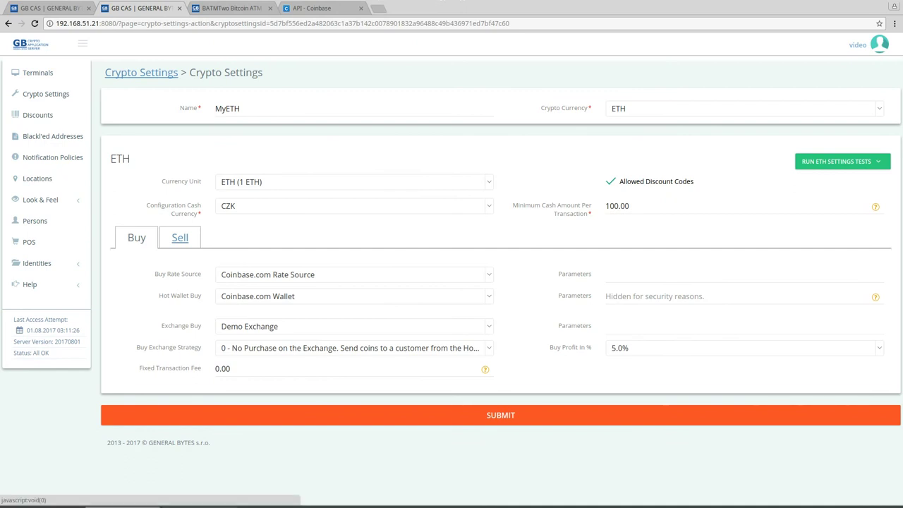
pyautogui.click(353, 326)
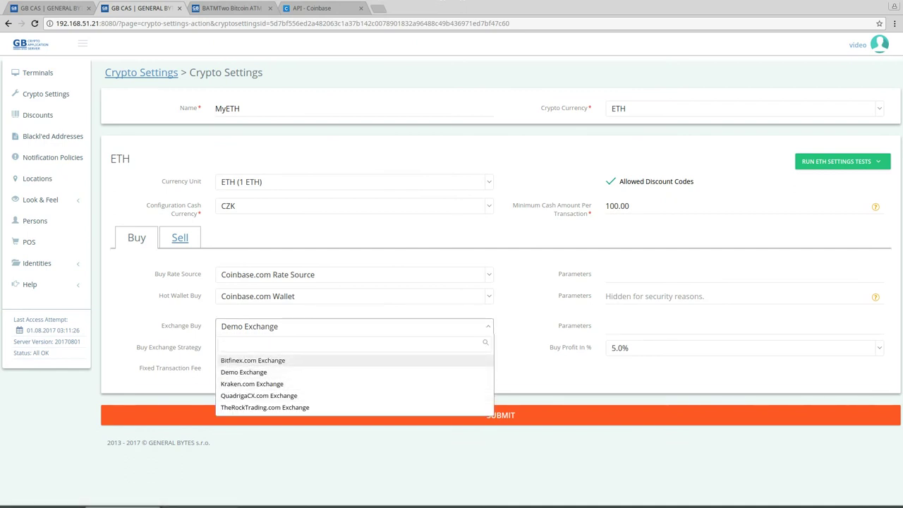
pyautogui.click(352, 326)
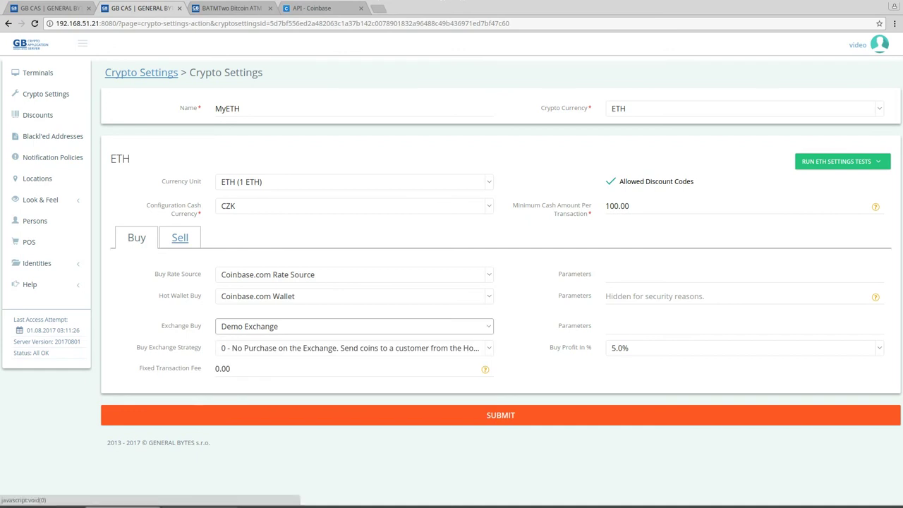
pyautogui.click(353, 275)
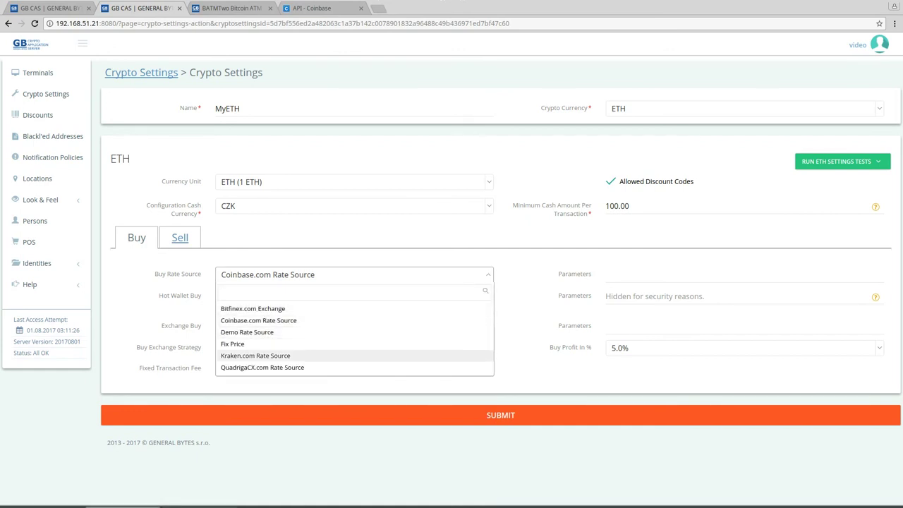
pyautogui.press('Escape')
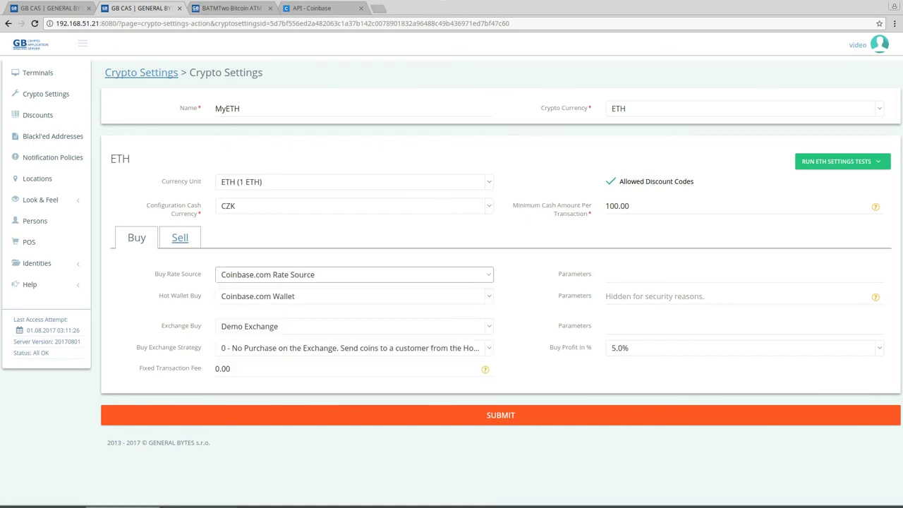
# Switch MyETH's Hot Wallet Buy to Self-Provided Ethereum Wallet.
pyautogui.click(354, 296)
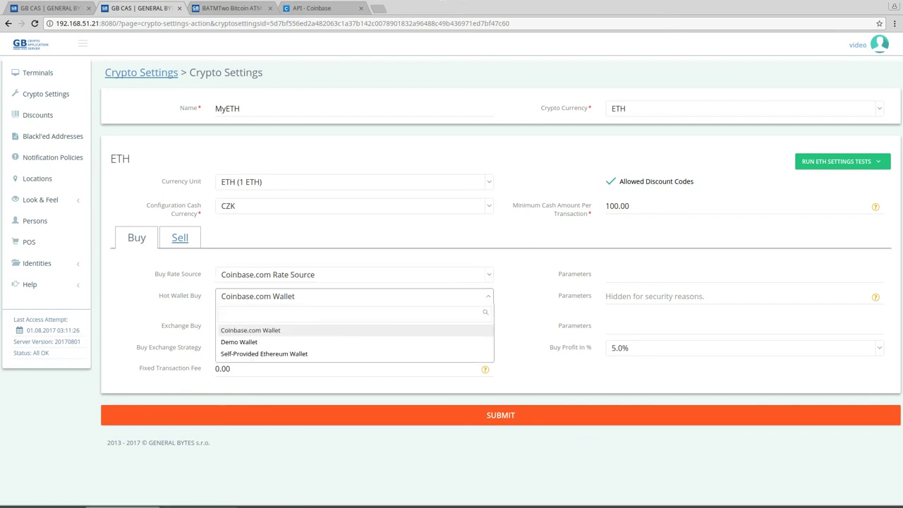
pyautogui.press('Down')
pyautogui.press('Down')
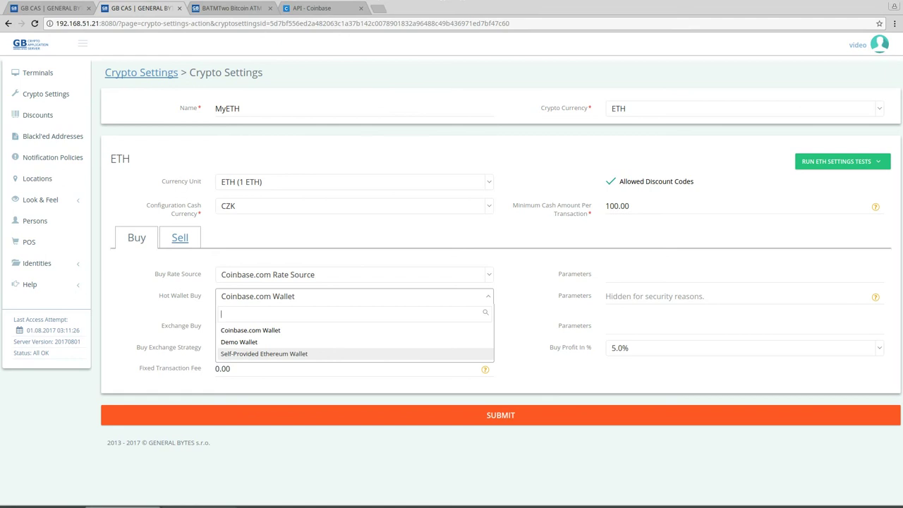
pyautogui.press('Return')
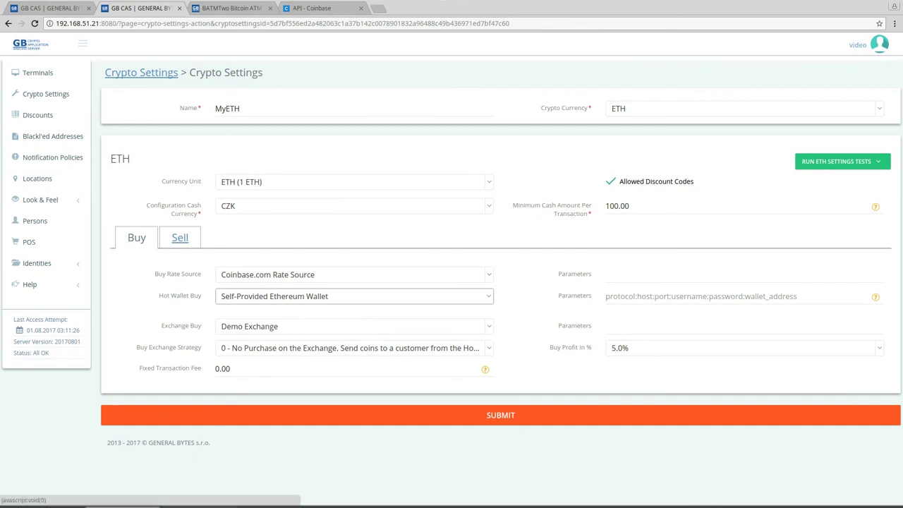
# Return MyETH's Hot Wallet Buy to Coinbase.com Wallet and move to its parameters field.
pyautogui.click(354, 297)
pyautogui.press('Return')
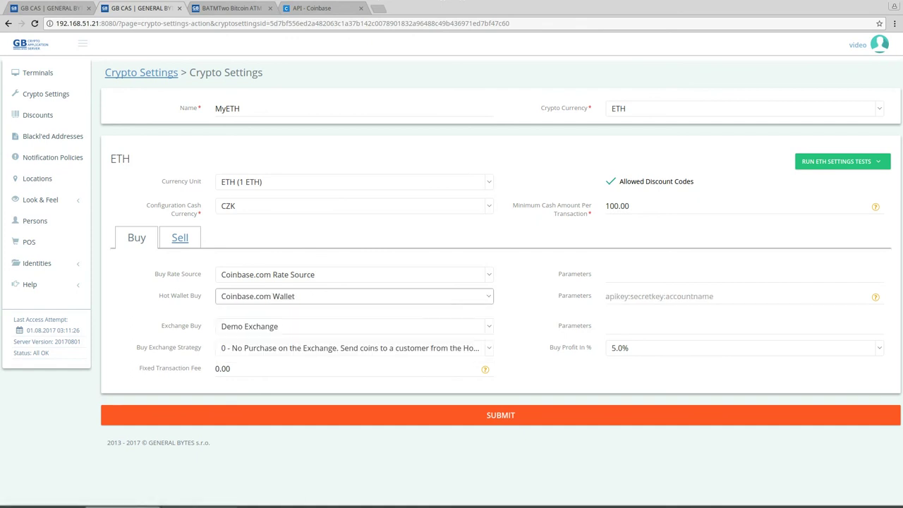
pyautogui.press('Tab')
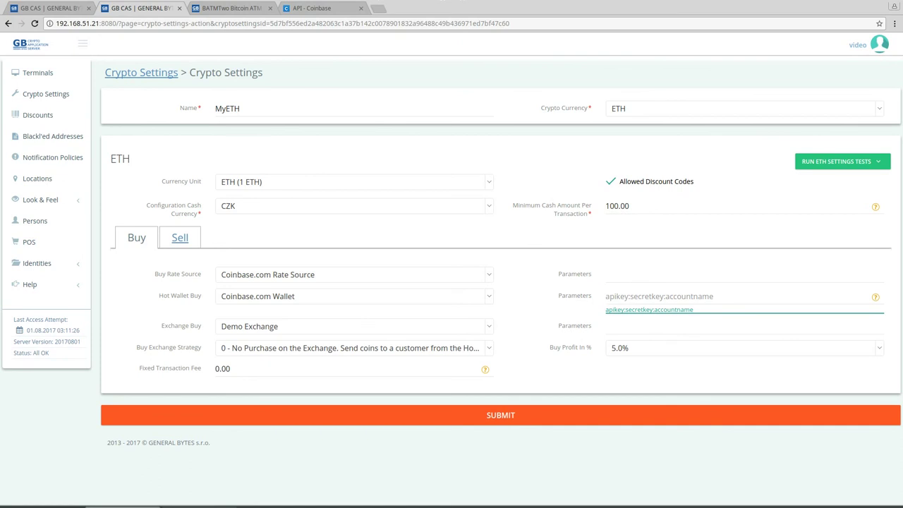